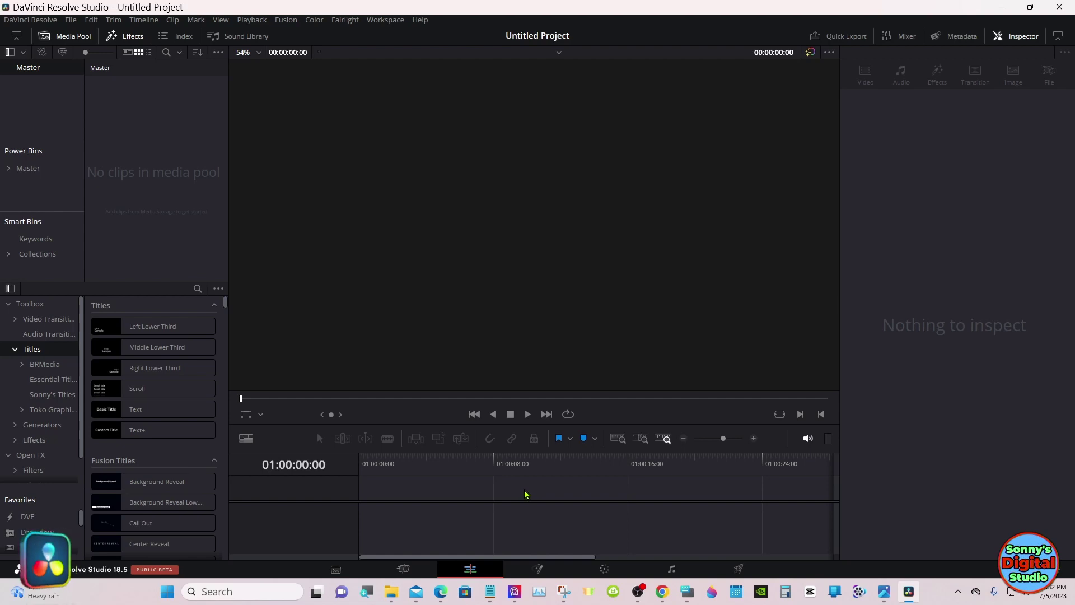
Fit the frame in the viewer and add a Solid Color generator clip to the timeline
{"action": "key", "text": "shift+z"}
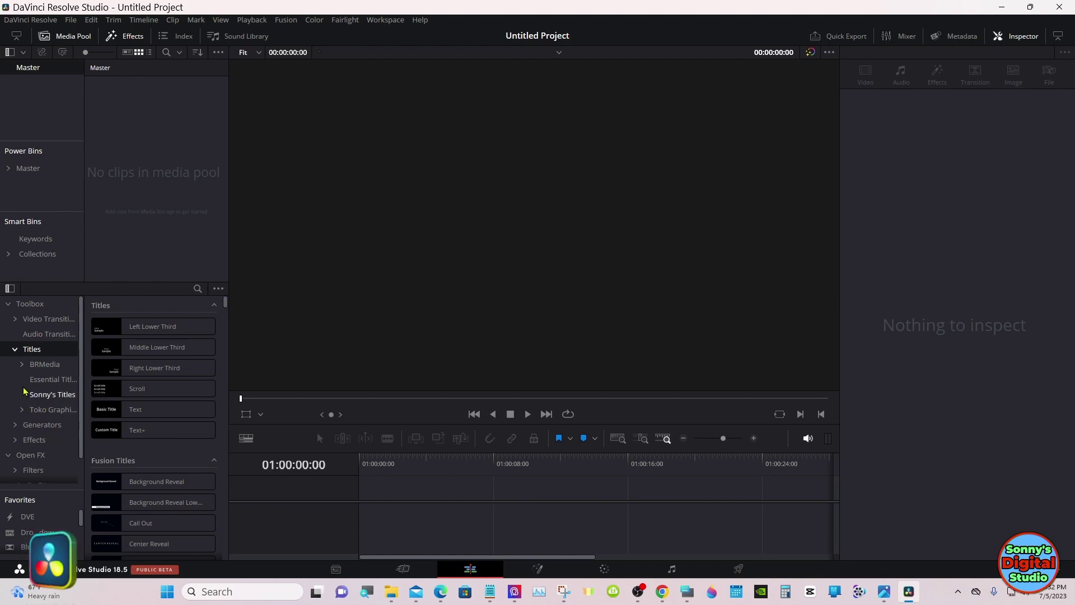
{"action": "left_click", "coordinate": [37, 427]}
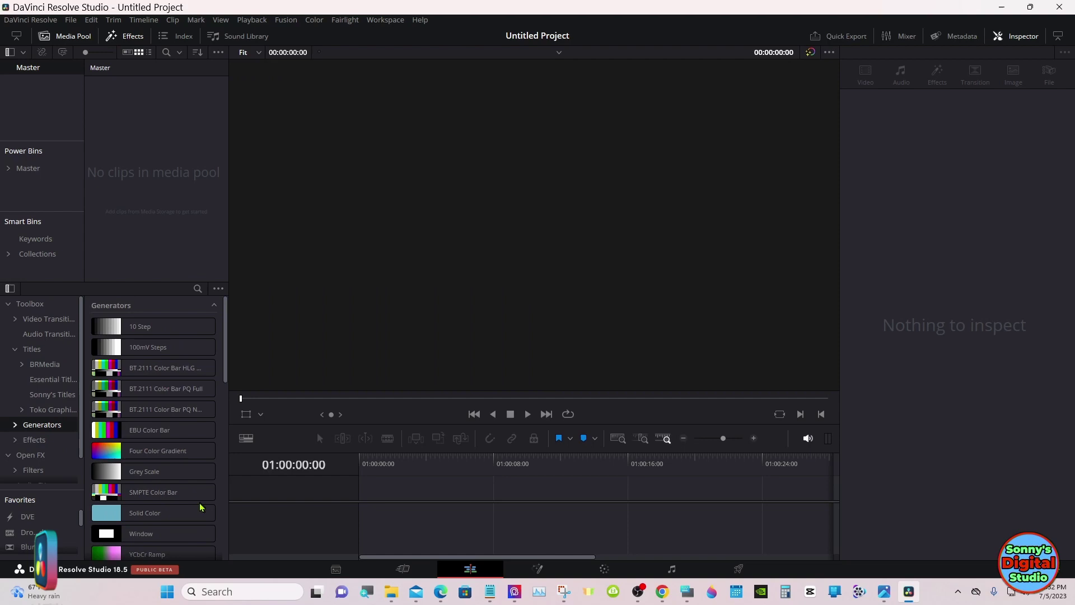
{"action": "left_click_drag", "start_coordinate": [200, 507], "coordinate": [368, 504]}
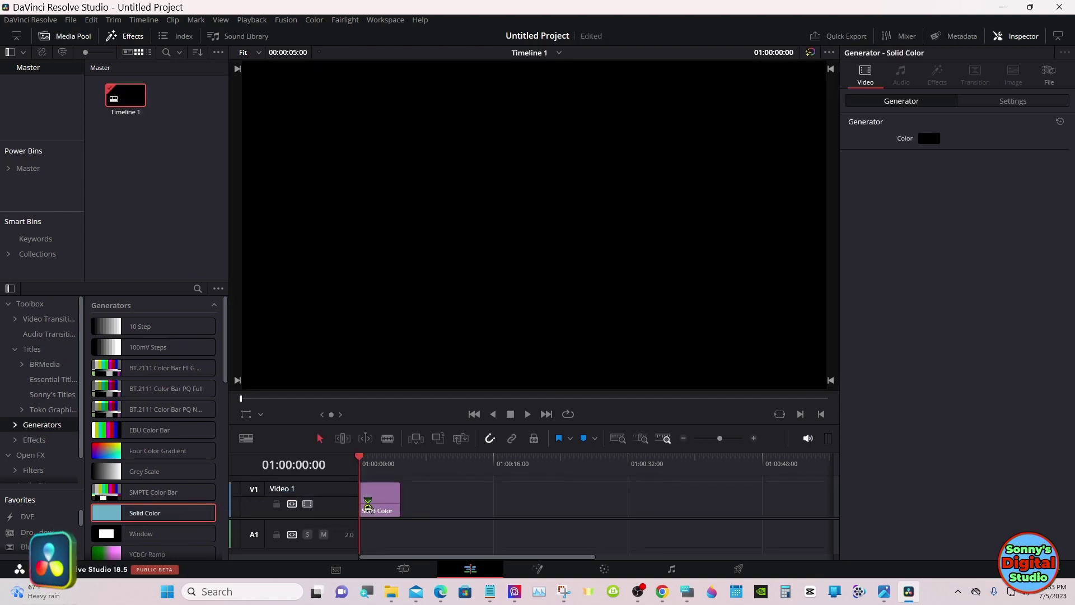
Zoom the timeline in and reduce the height of track V1
{"action": "left_click", "coordinate": [753, 438]}
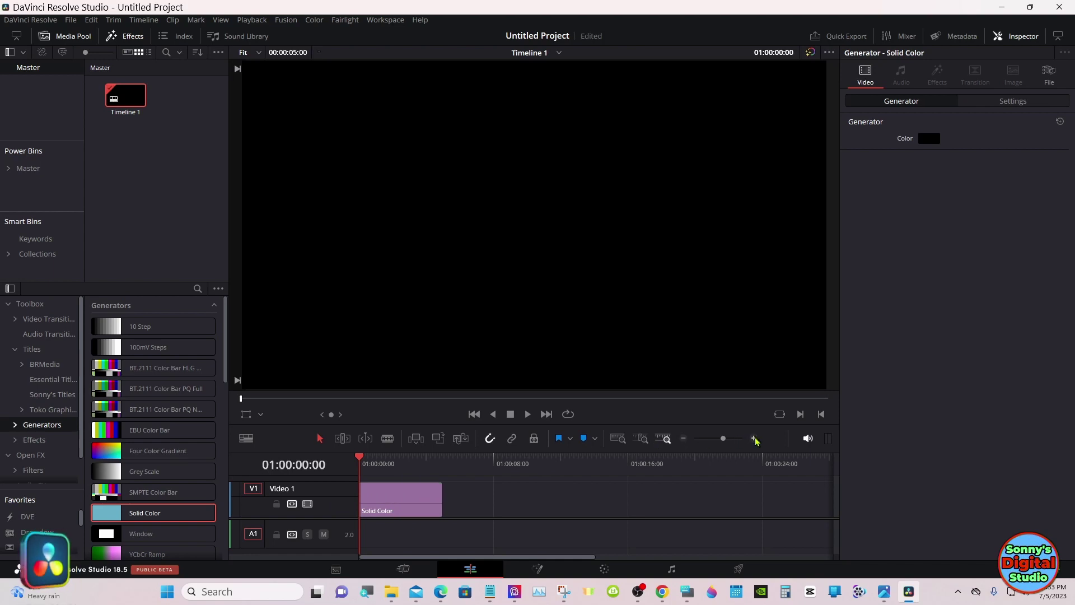
{"action": "left_click", "coordinate": [393, 502]}
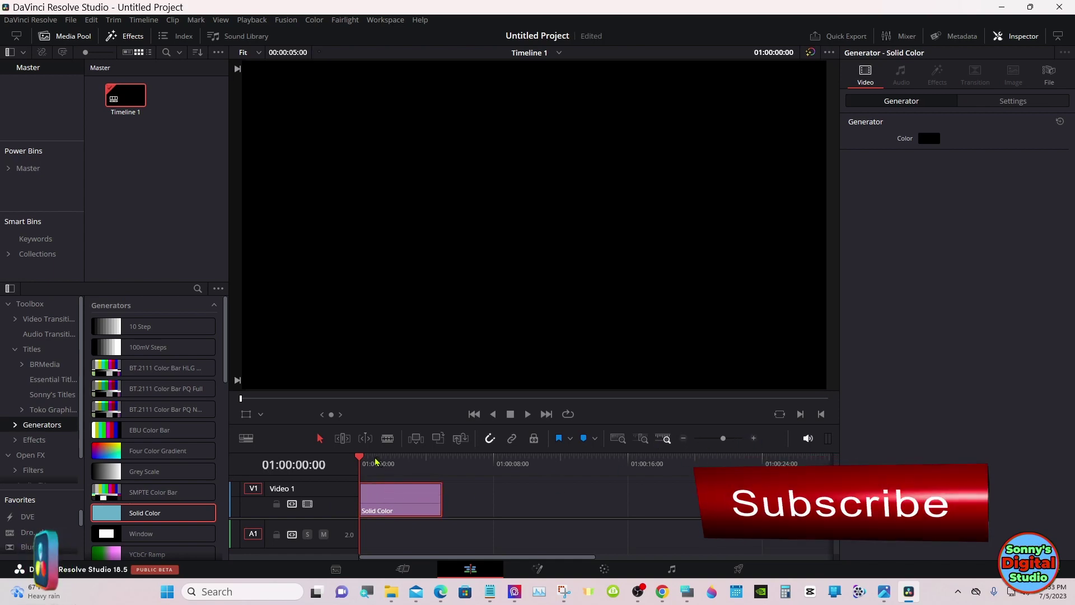
{"action": "left_click_drag", "start_coordinate": [328, 481], "coordinate": [323, 492]}
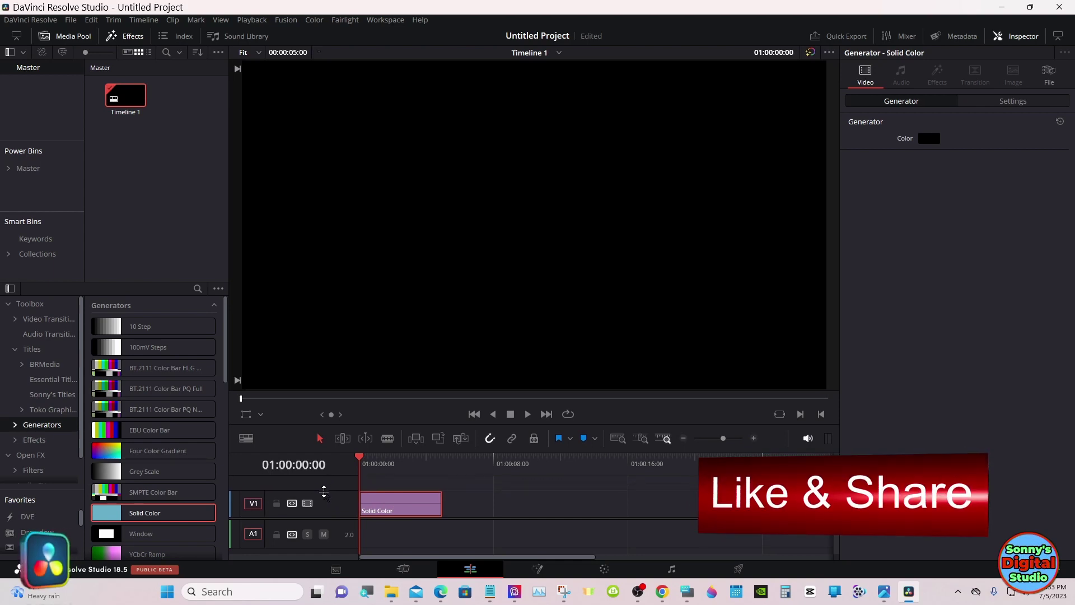
Place the Embossed 3D text v3 title from Sonny's Titles above the Solid Color clip
{"action": "left_click", "coordinate": [63, 395]}
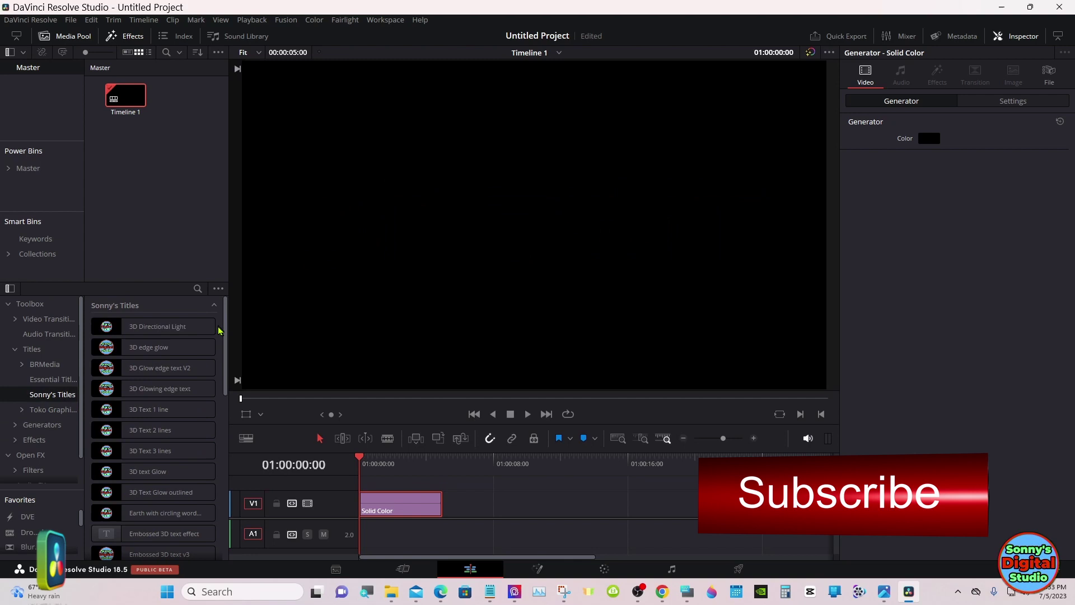
{"action": "left_click_drag", "start_coordinate": [219, 331], "coordinate": [223, 377]}
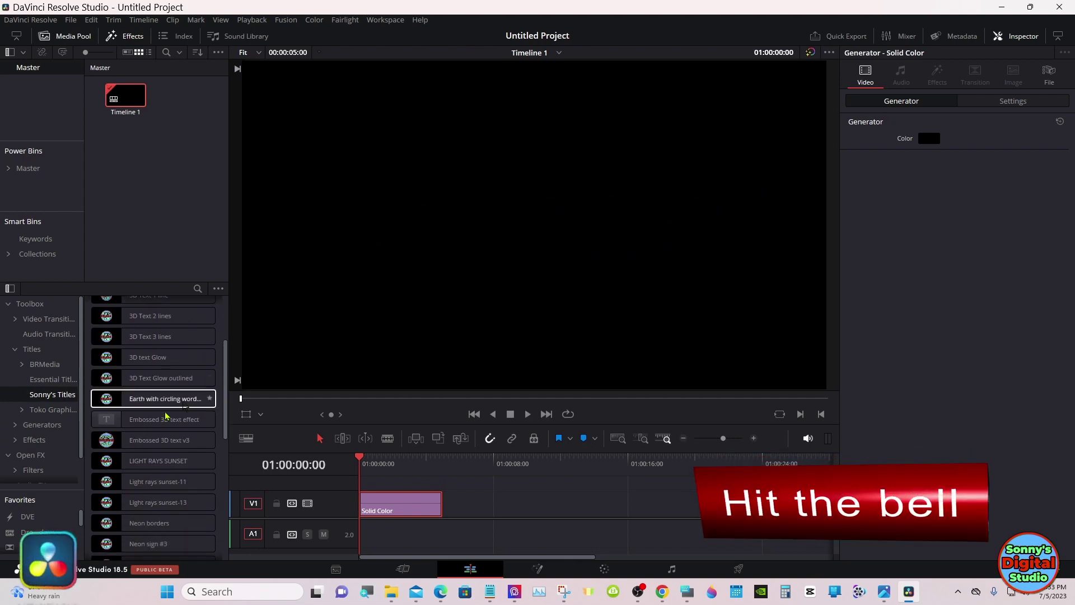
{"action": "left_click_drag", "start_coordinate": [163, 440], "coordinate": [361, 483]}
{"action": "left_click", "coordinate": [380, 485]}
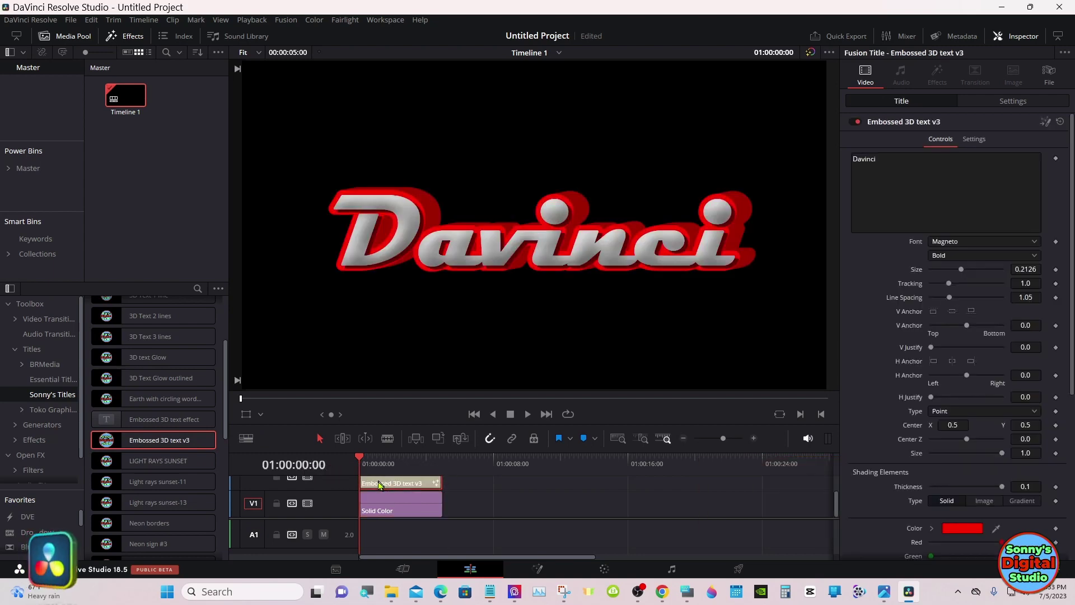
Set the Solid Color background's colour to dark teal blue #00557f
{"action": "left_click", "coordinate": [390, 502]}
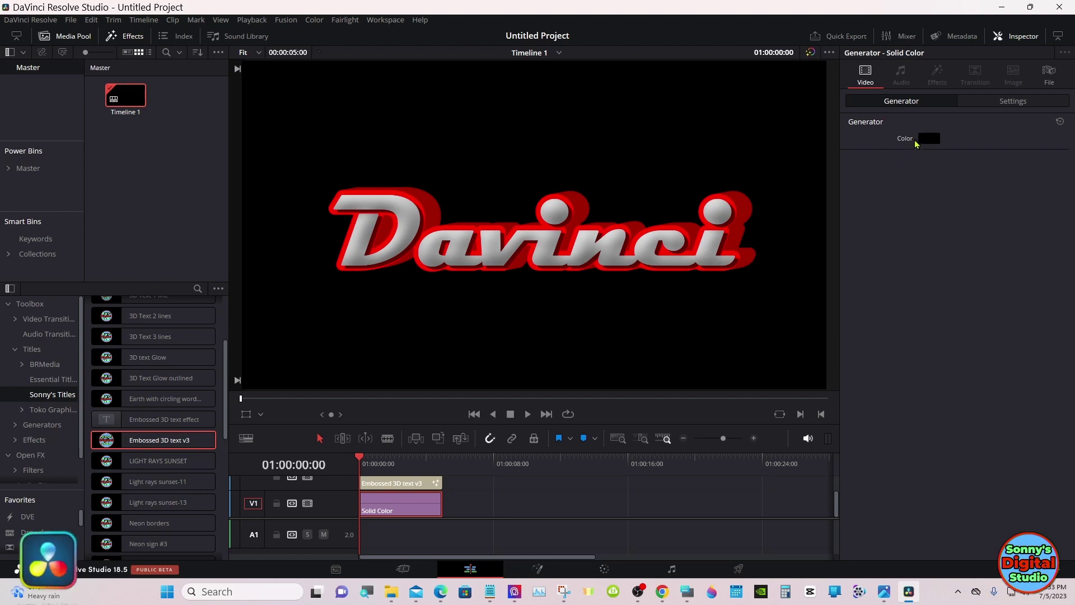
{"action": "left_click", "coordinate": [928, 138]}
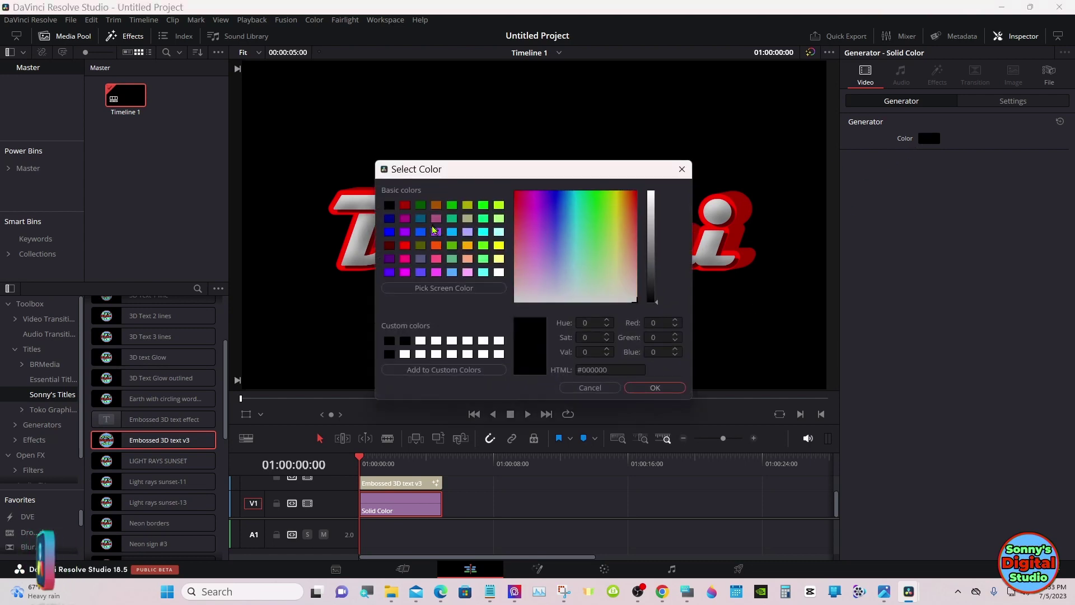
{"action": "left_click", "coordinate": [418, 221]}
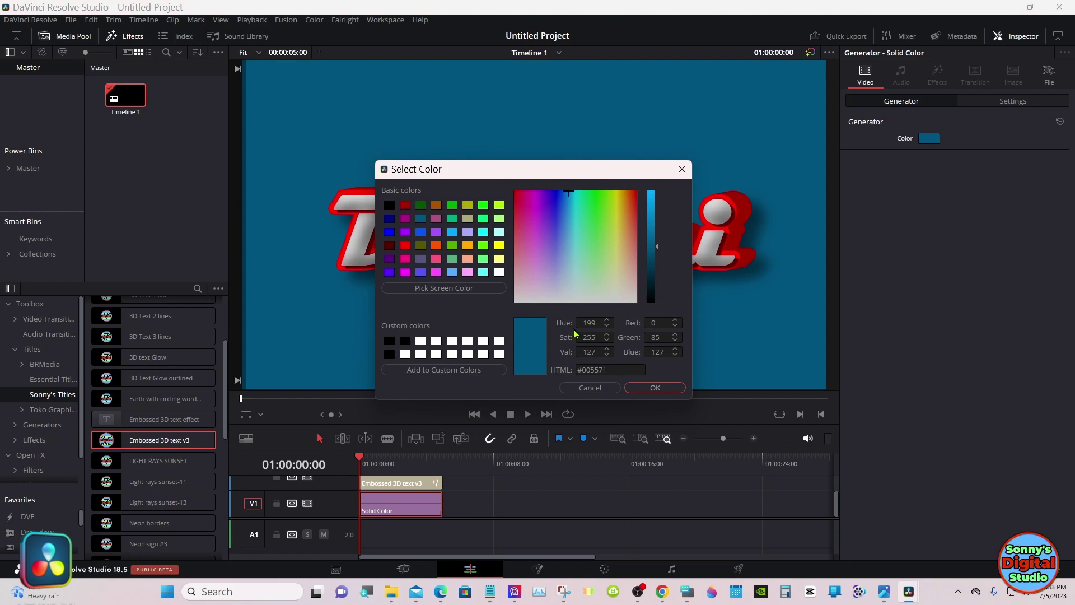
{"action": "left_click", "coordinate": [635, 389]}
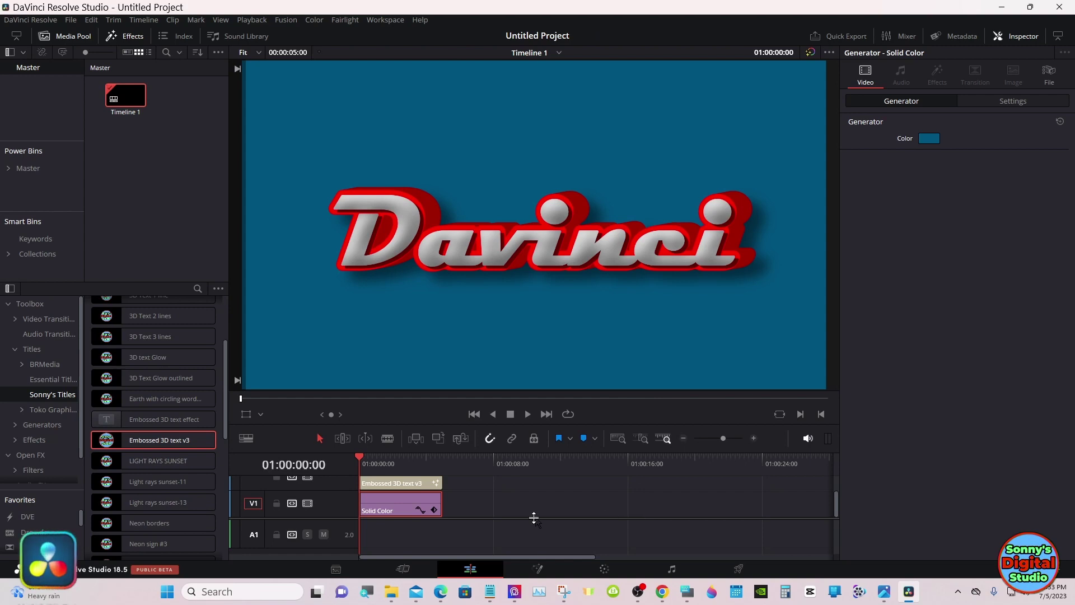
Select the title clip and bring up the On-Screen Keyboard beside the Inspector
{"action": "left_click", "coordinate": [391, 483]}
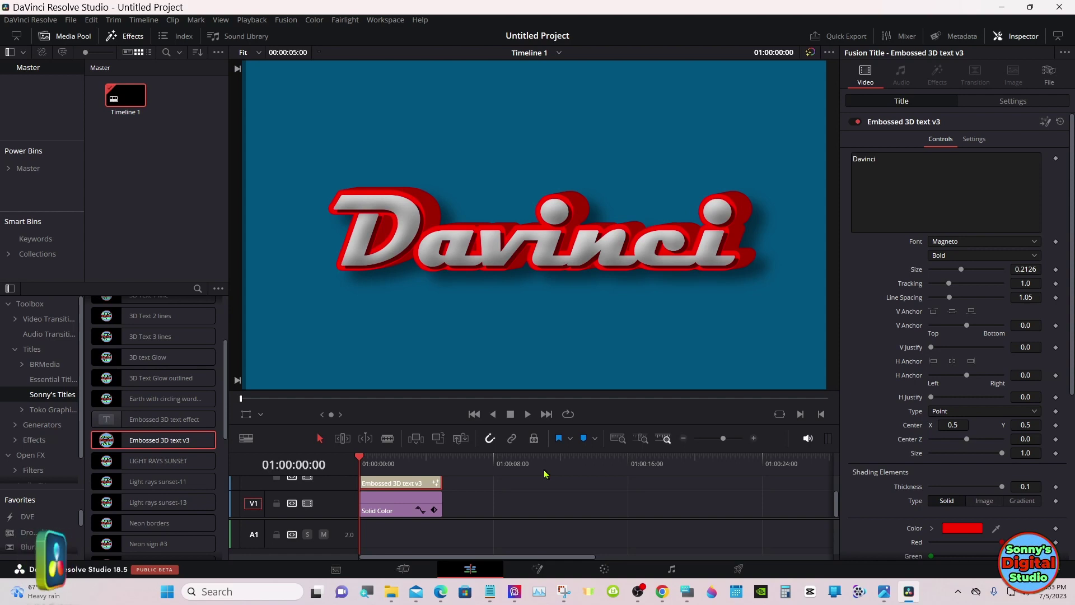
{"action": "left_click", "coordinate": [687, 592]}
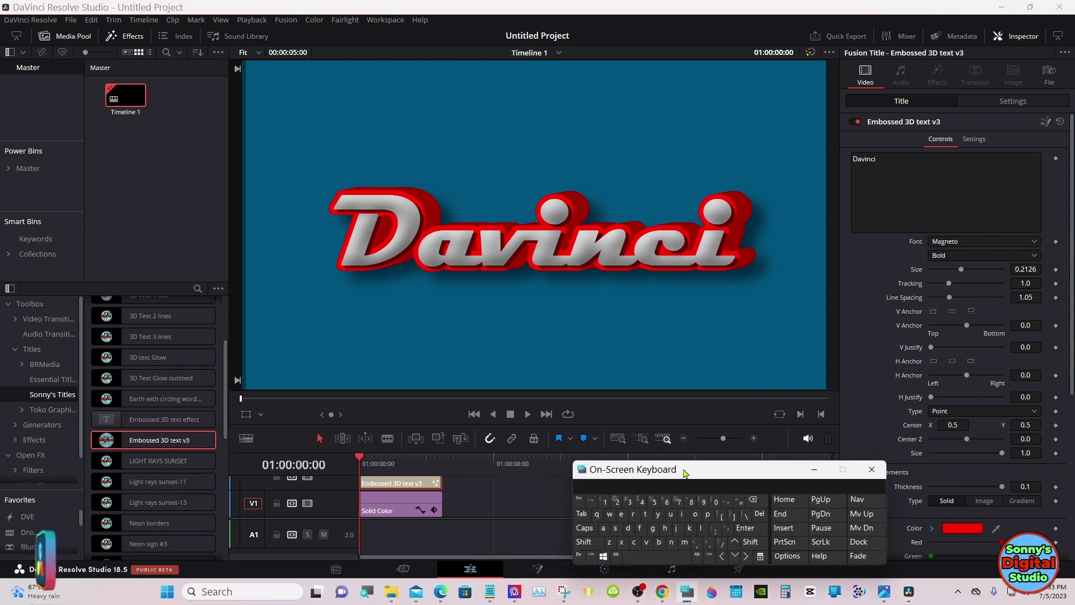
{"action": "left_click_drag", "start_coordinate": [701, 475], "coordinate": [714, 459]}
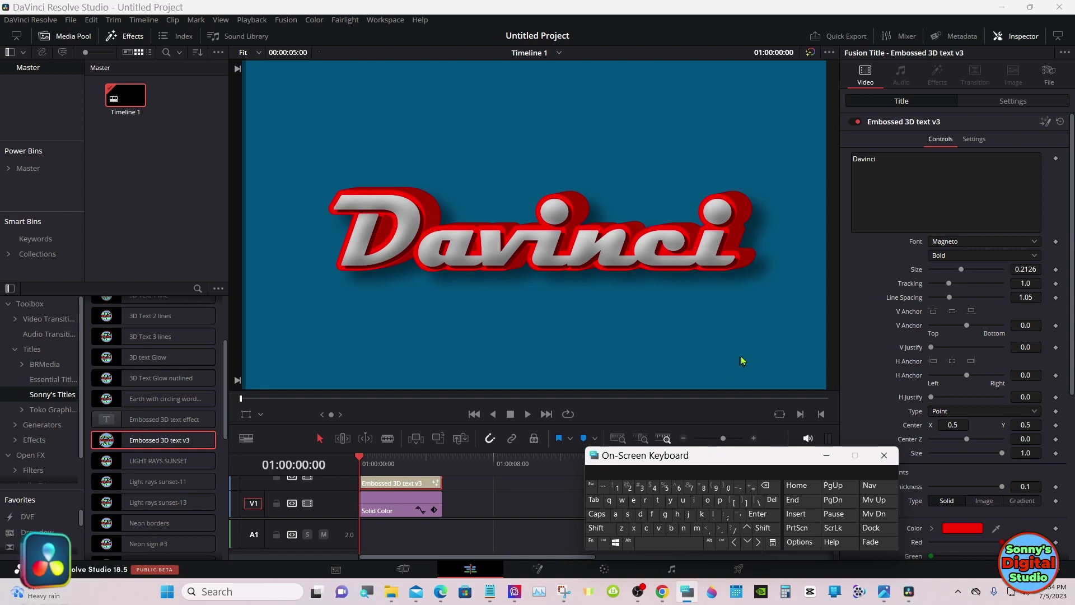
Add a second line reading 'Resolve' below 'Davinci' in the title text
{"action": "left_click", "coordinate": [878, 161]}
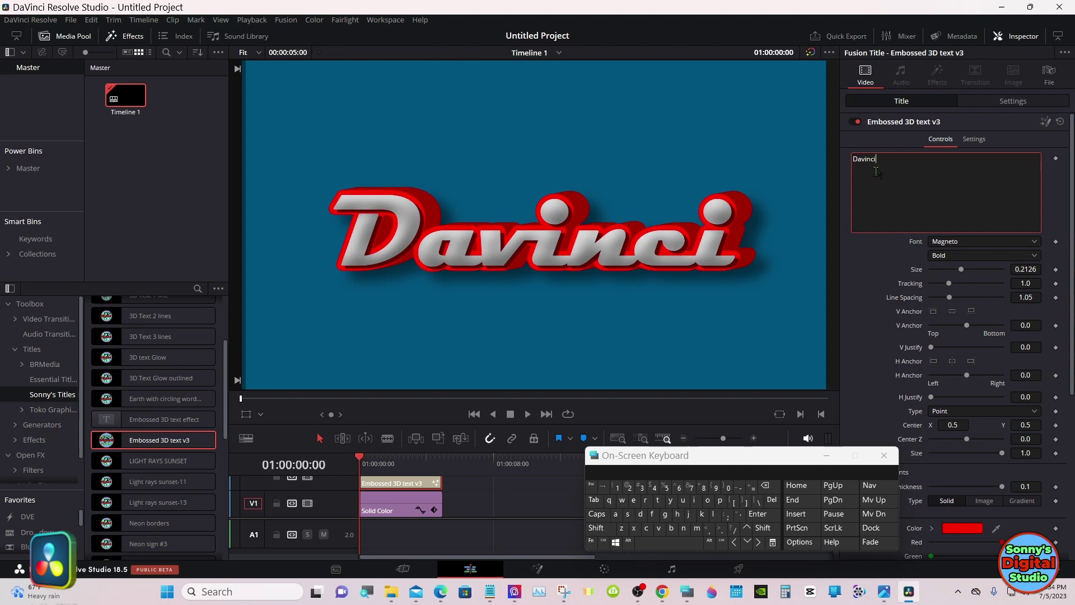
{"action": "left_click", "coordinate": [757, 514]}
{"action": "left_click", "coordinate": [596, 527]}
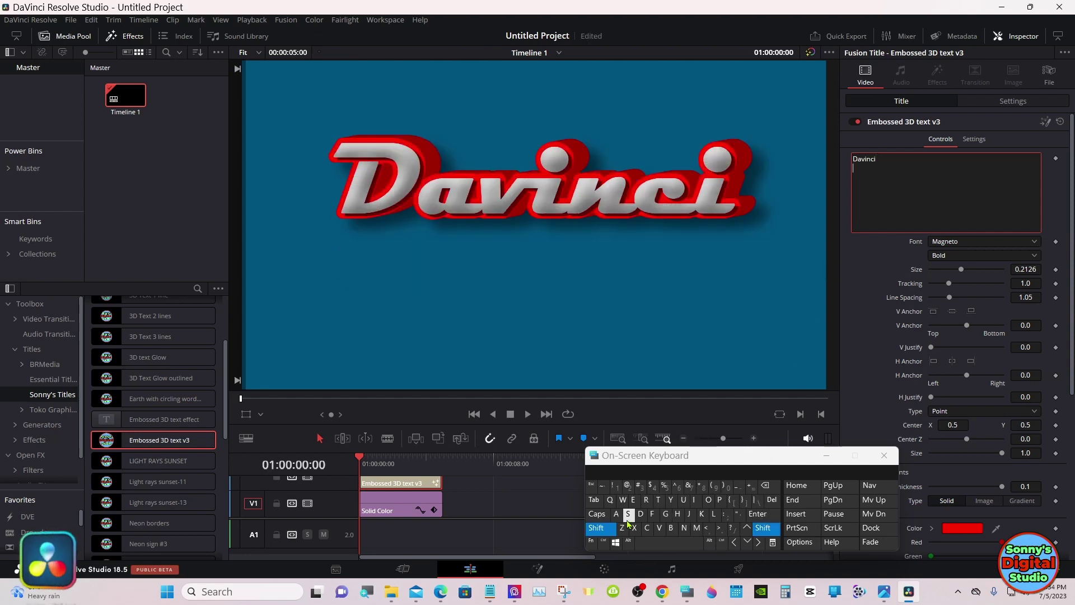
{"action": "left_click", "coordinate": [645, 500]}
{"action": "left_click", "coordinate": [634, 500]}
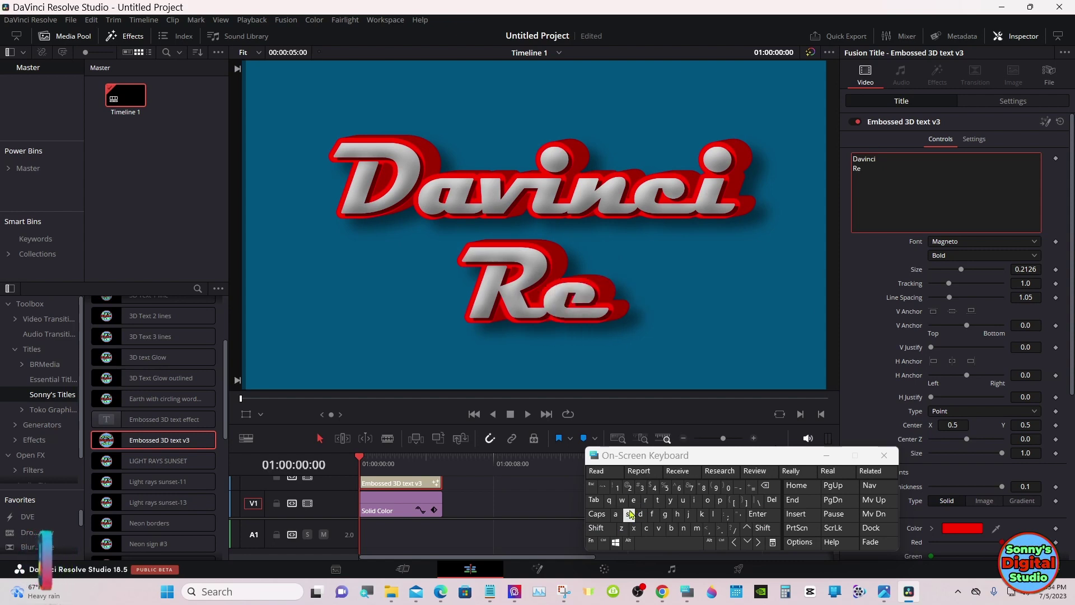
{"action": "left_click", "coordinate": [628, 514]}
{"action": "left_click", "coordinate": [708, 502]}
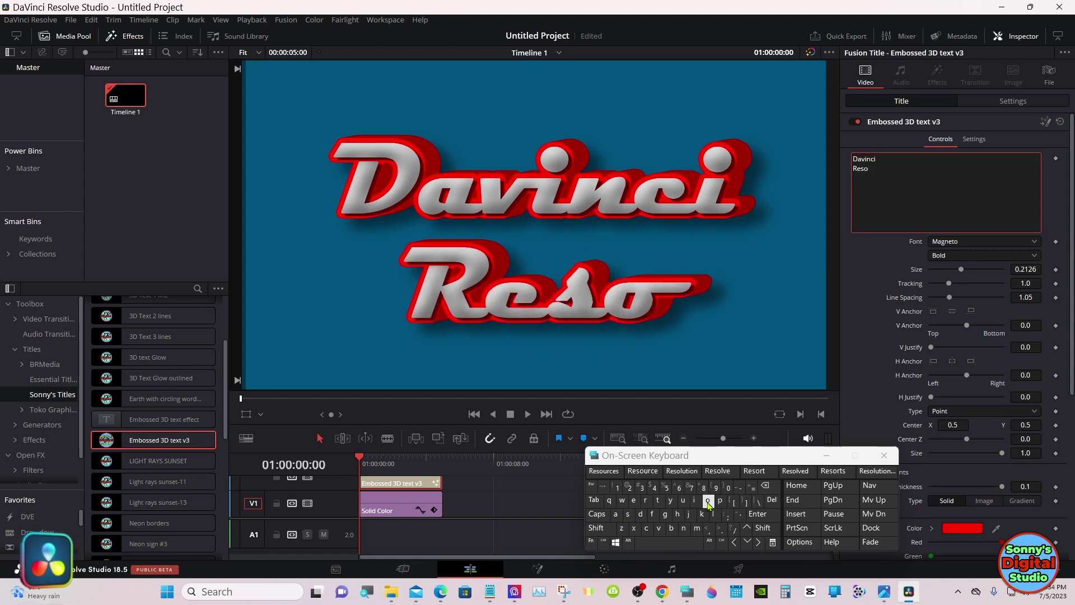
{"action": "left_click", "coordinate": [724, 476]}
{"action": "left_click", "coordinate": [765, 486]}
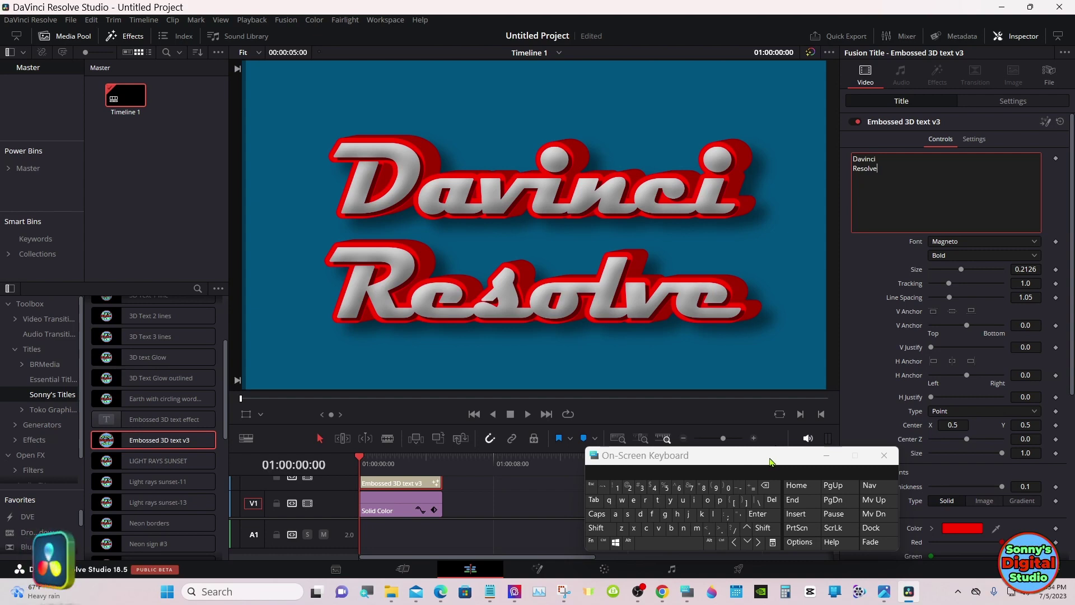
{"action": "left_click", "coordinate": [884, 455]}
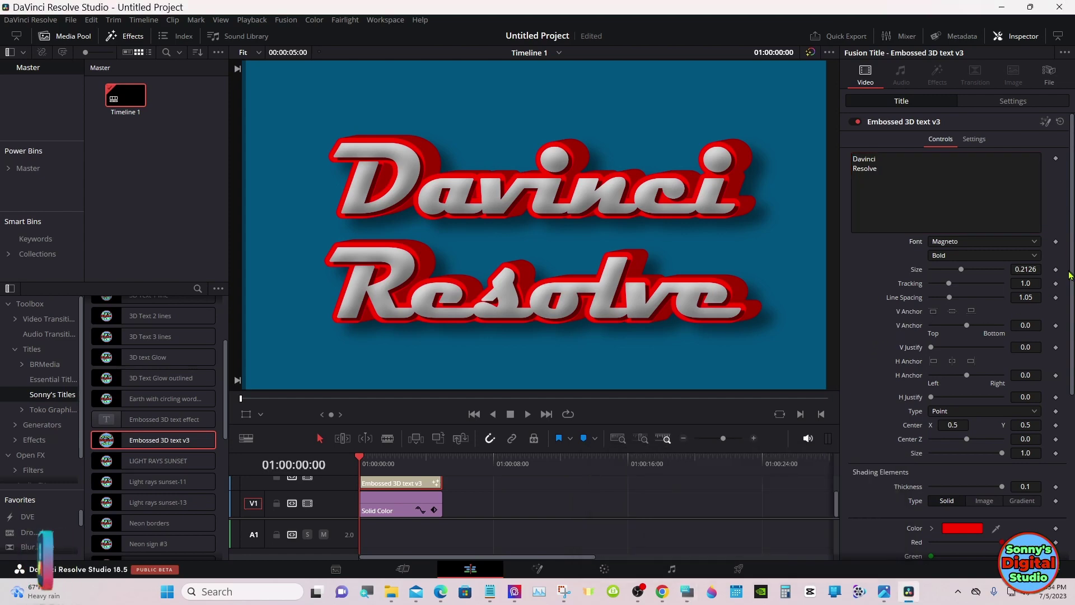
Loosen the title's letter tracking slightly in the Inspector
{"action": "scroll", "coordinate": [1070, 293], "scroll_direction": "down", "scroll_amount": 1}
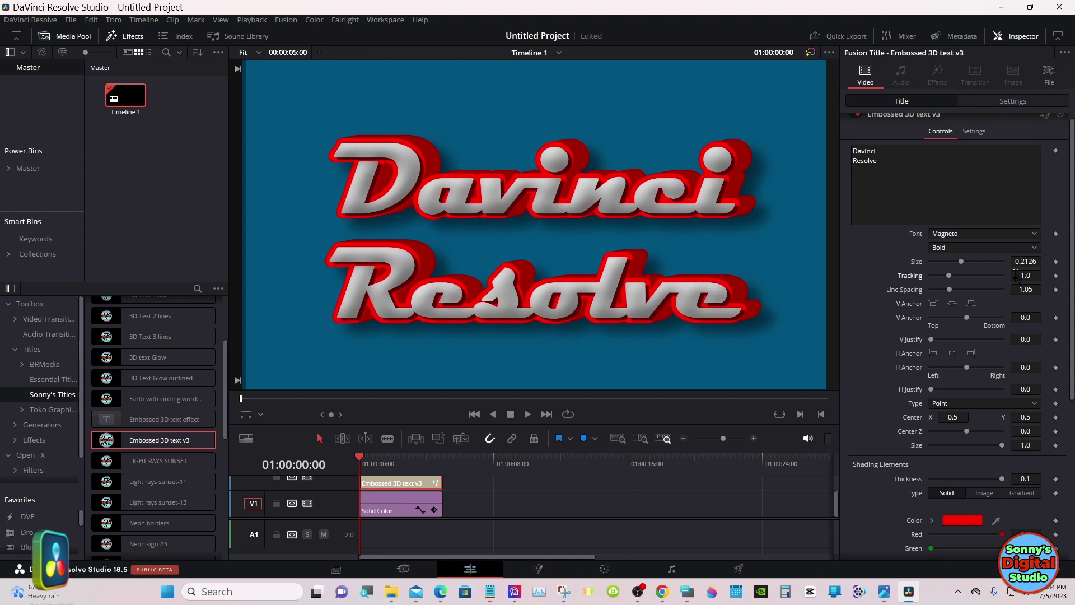
{"action": "left_click_drag", "start_coordinate": [1020, 275], "coordinate": [1019, 275]}
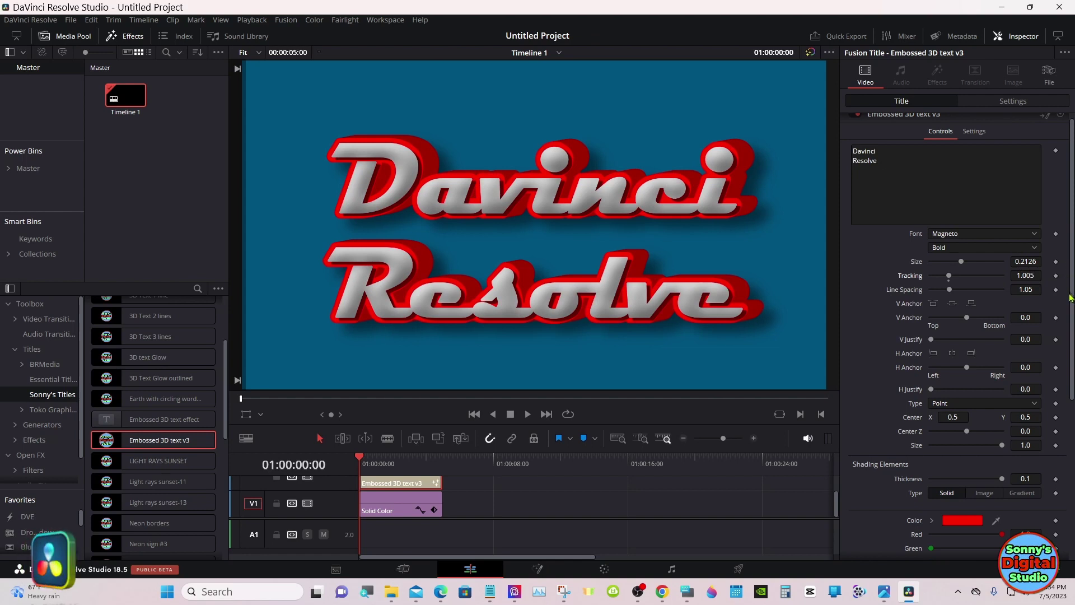
{"action": "left_click_drag", "start_coordinate": [1071, 311], "coordinate": [1013, 334]}
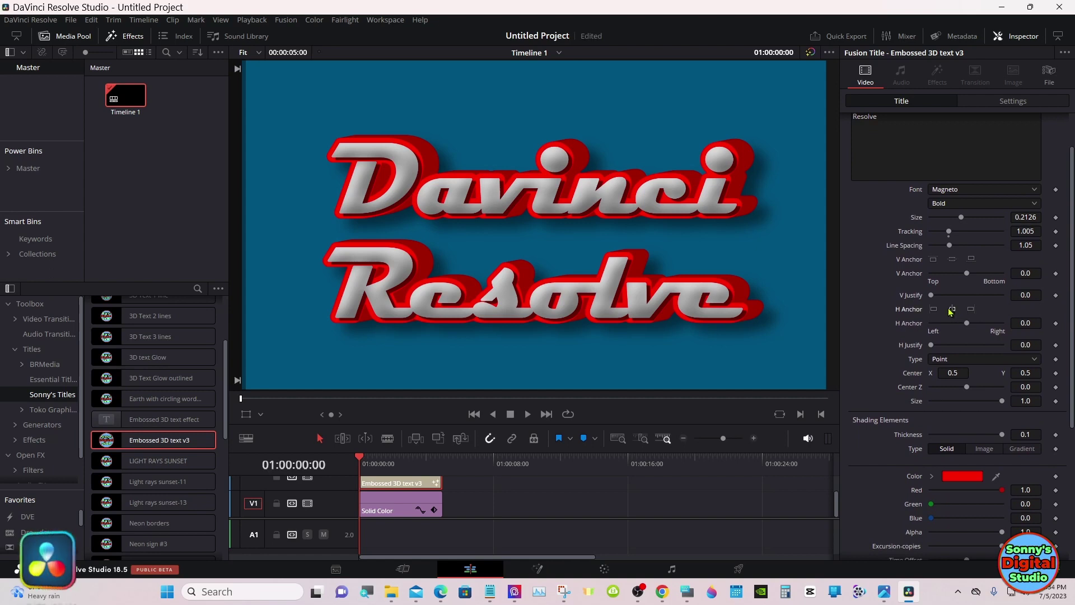
Set the title's H Anchor to centre so both lines sit at 0.0
{"action": "left_click", "coordinate": [936, 311]}
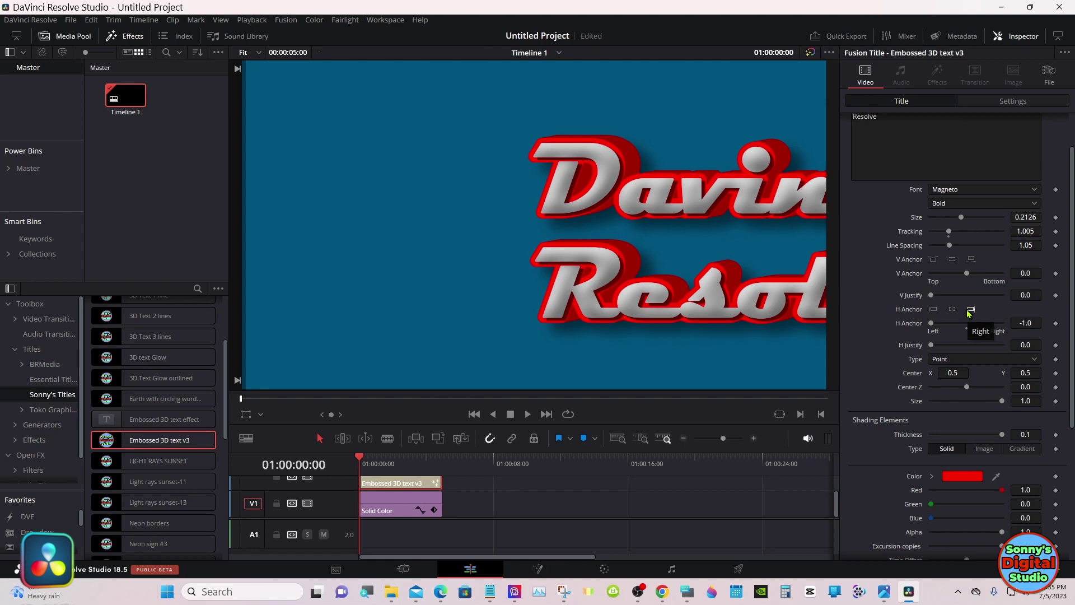
{"action": "left_click", "coordinate": [970, 311]}
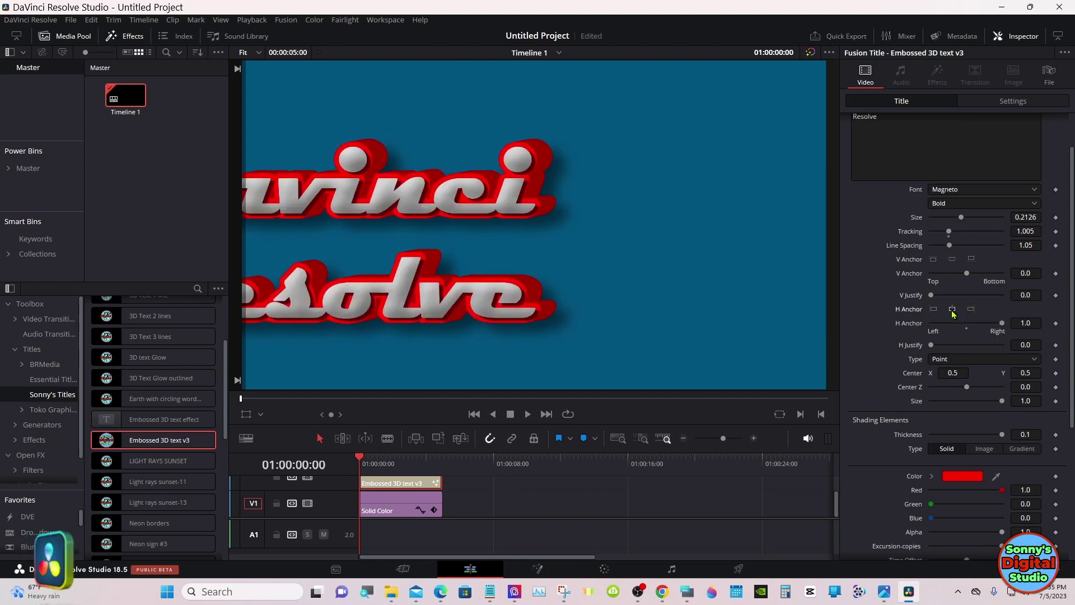
{"action": "left_click", "coordinate": [952, 311]}
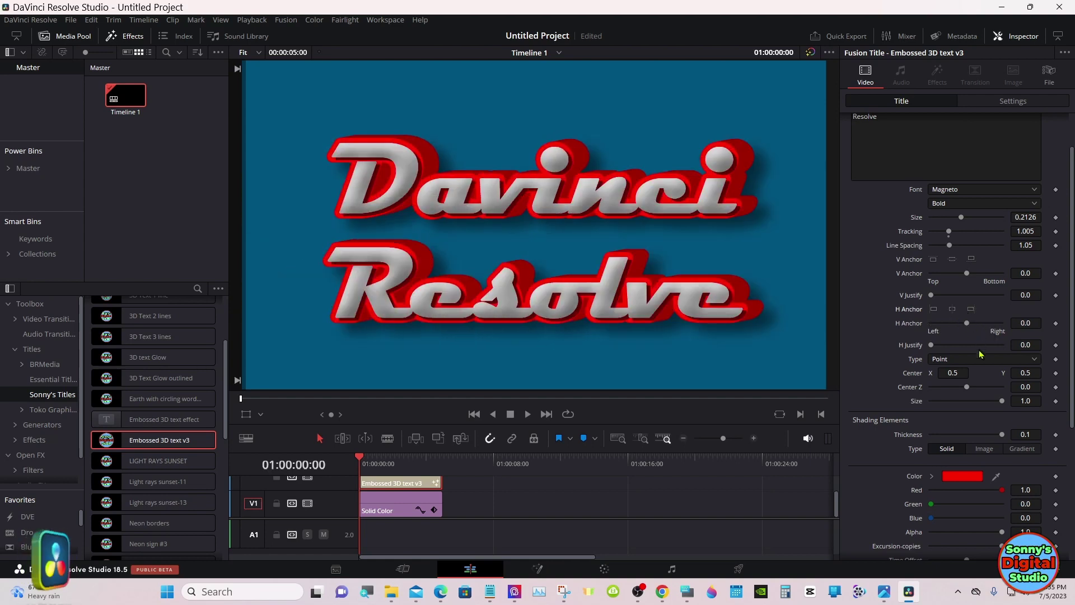
{"action": "mouse_move", "coordinate": [954, 371]}
{"action": "left_mouse_down"}
{"action": "mouse_move", "coordinate": [968, 372]}
{"action": "mouse_move", "coordinate": [950, 370]}
{"action": "left_mouse_up"}
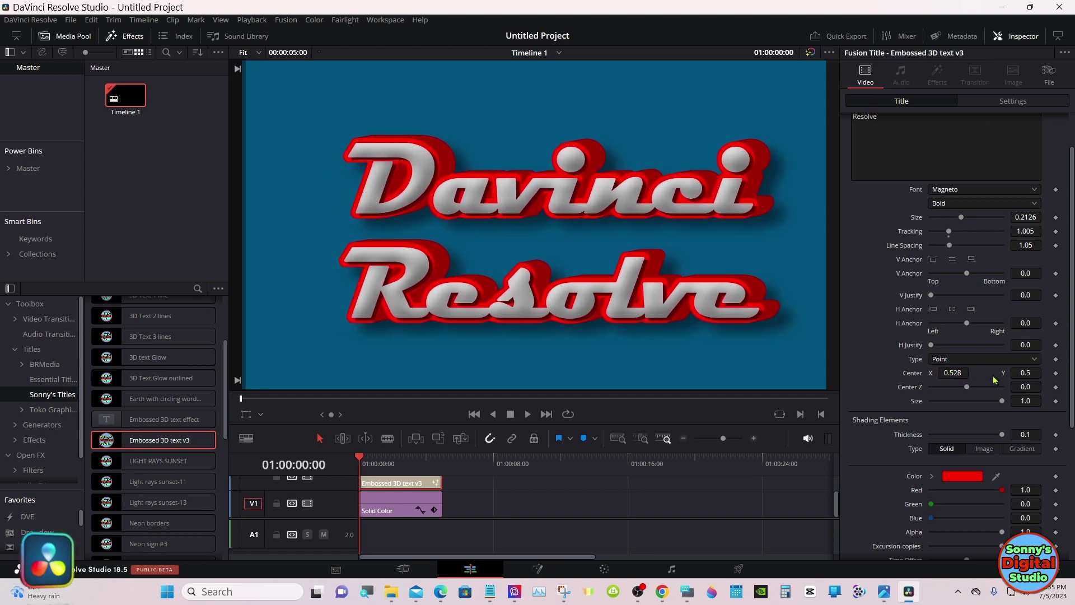
{"action": "left_click_drag", "start_coordinate": [1017, 374], "coordinate": [965, 376]}
{"action": "double_click", "coordinate": [916, 377]}
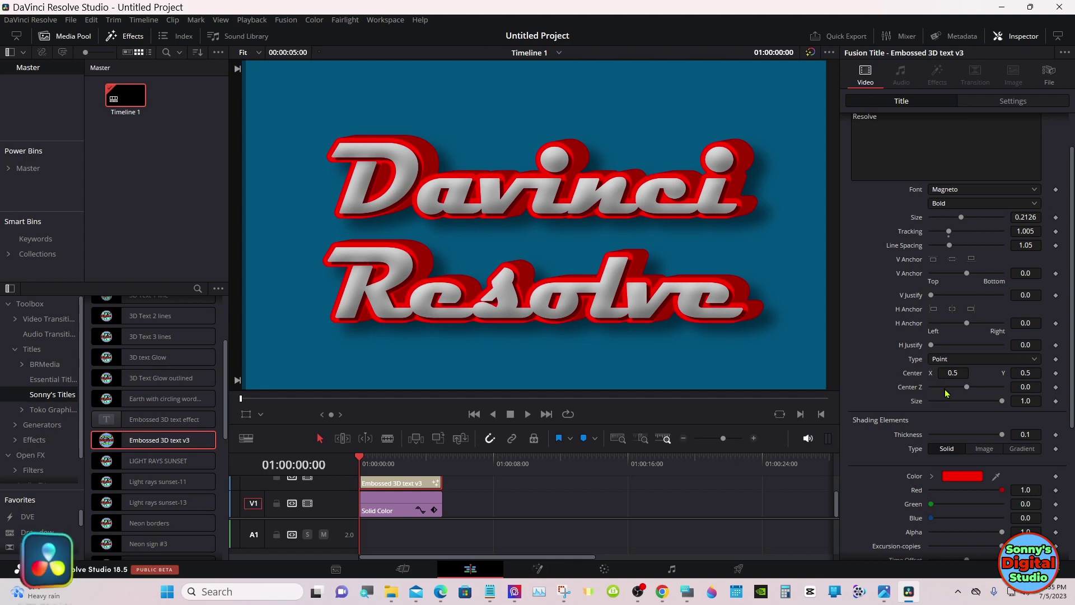
{"action": "left_click_drag", "start_coordinate": [966, 387], "coordinate": [963, 391]}
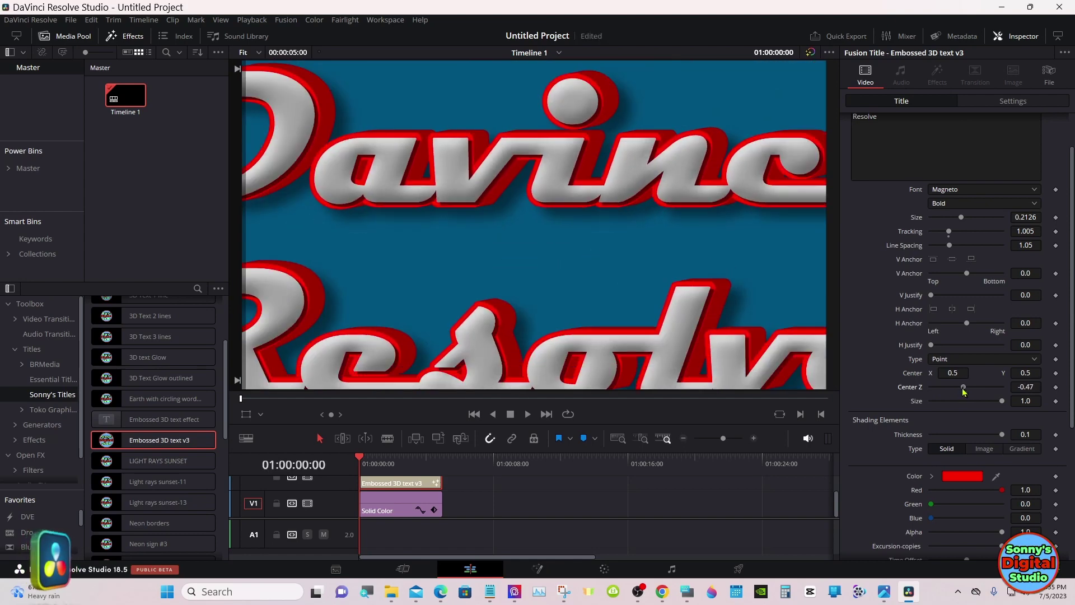
{"action": "double_click", "coordinate": [967, 394]}
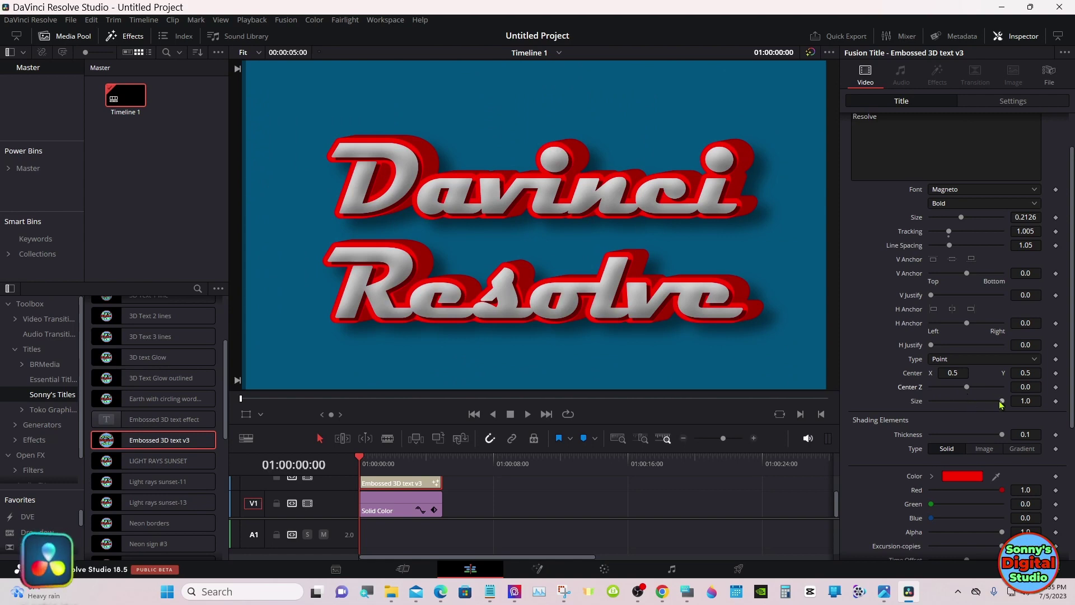
{"action": "mouse_move", "coordinate": [1002, 401]}
{"action": "left_mouse_down"}
{"action": "mouse_move", "coordinate": [974, 403]}
{"action": "mouse_move", "coordinate": [1003, 402]}
{"action": "left_mouse_up"}
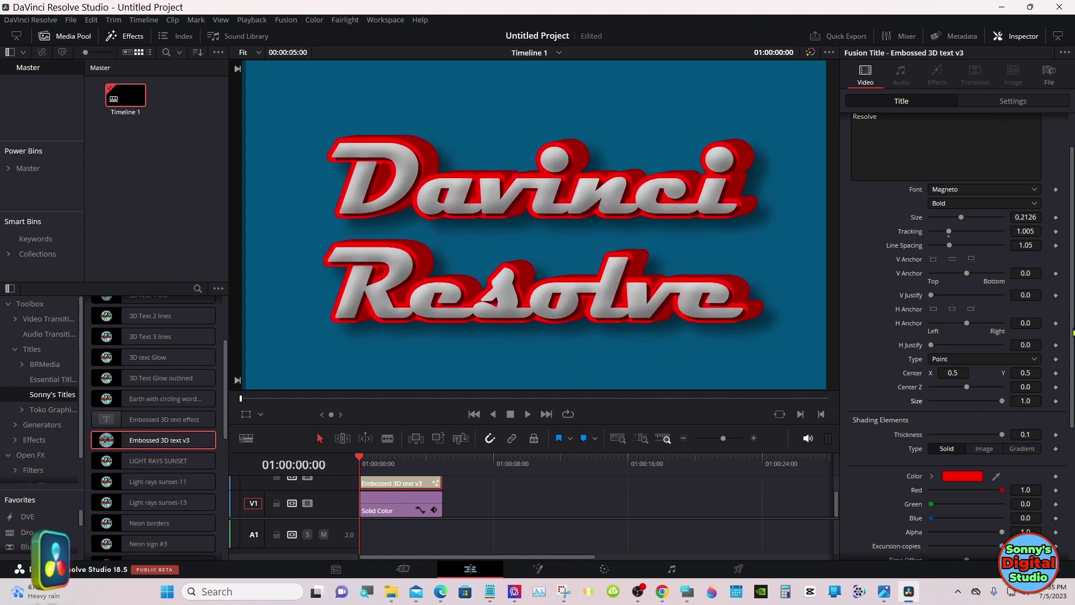
{"action": "left_click_drag", "start_coordinate": [1073, 333], "coordinate": [1067, 396]}
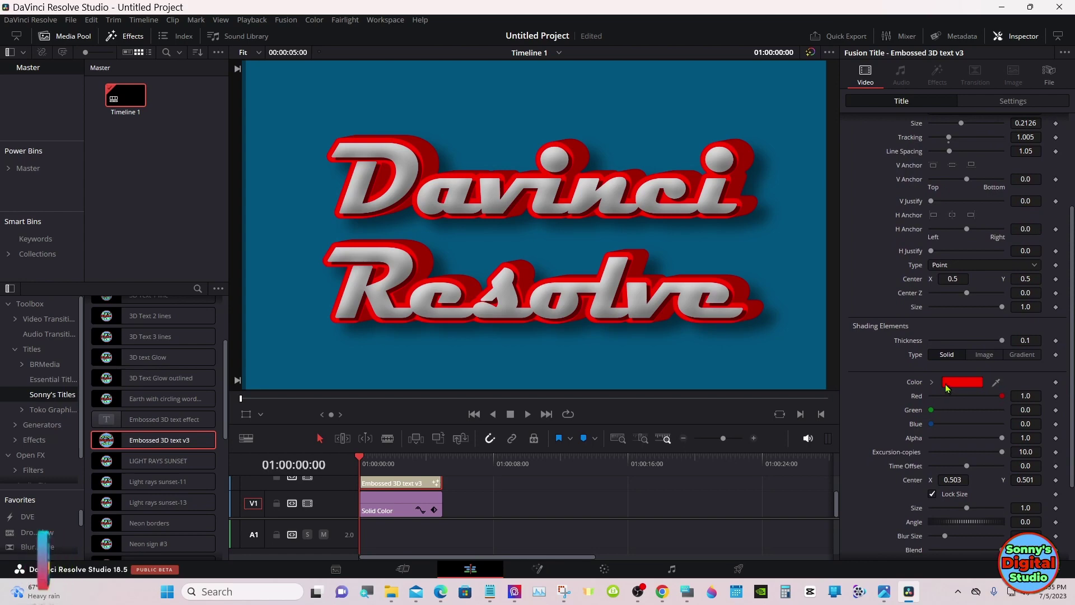
Change the Shading Elements colour to blue-violet #5555ff
{"action": "left_click", "coordinate": [946, 385]}
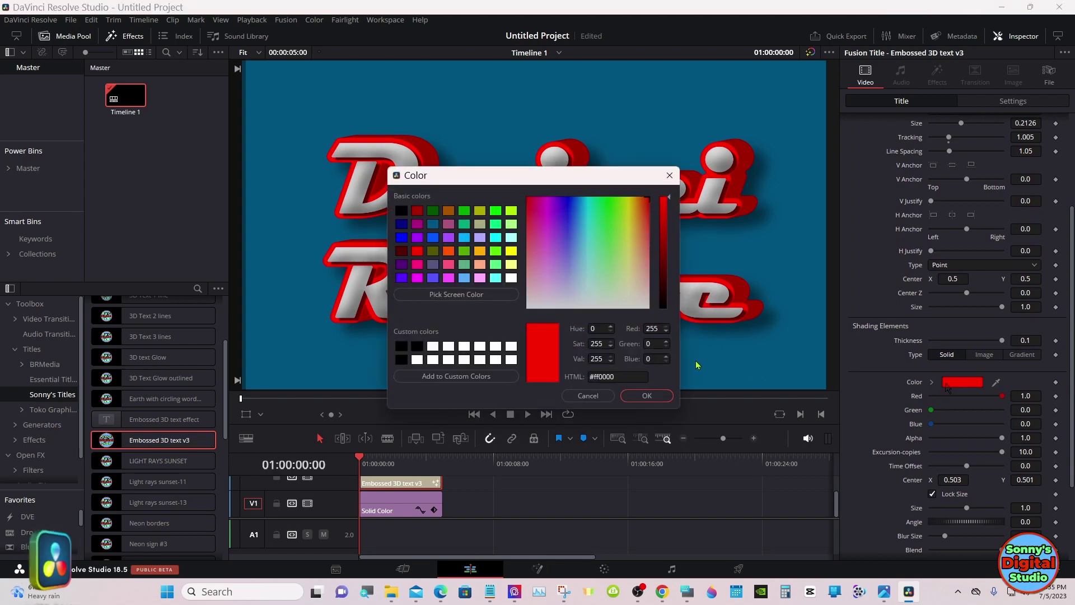
{"action": "left_click", "coordinate": [432, 278]}
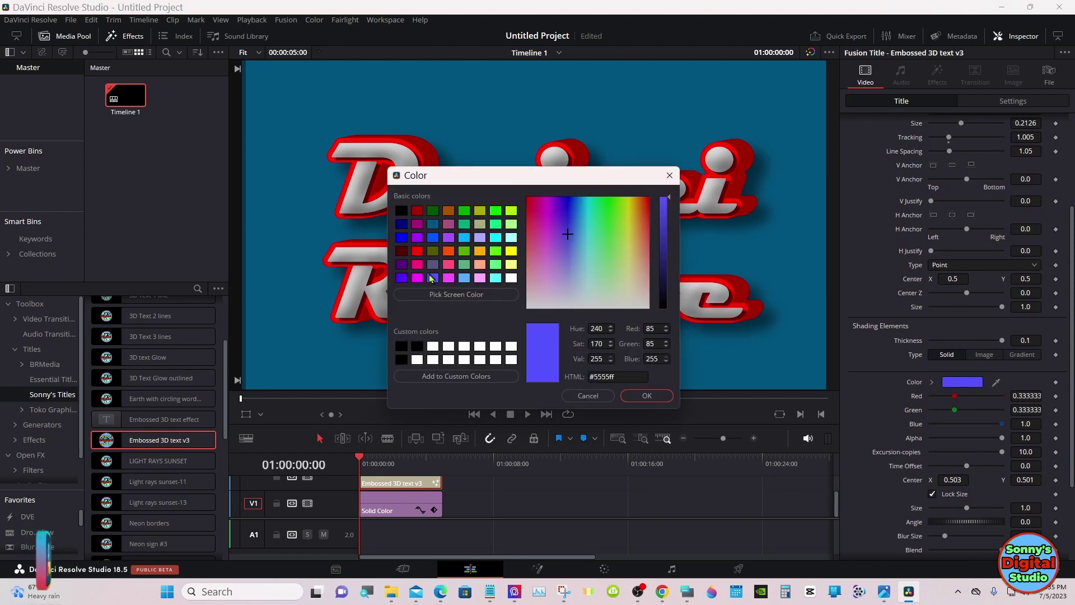
{"action": "left_click", "coordinate": [645, 396]}
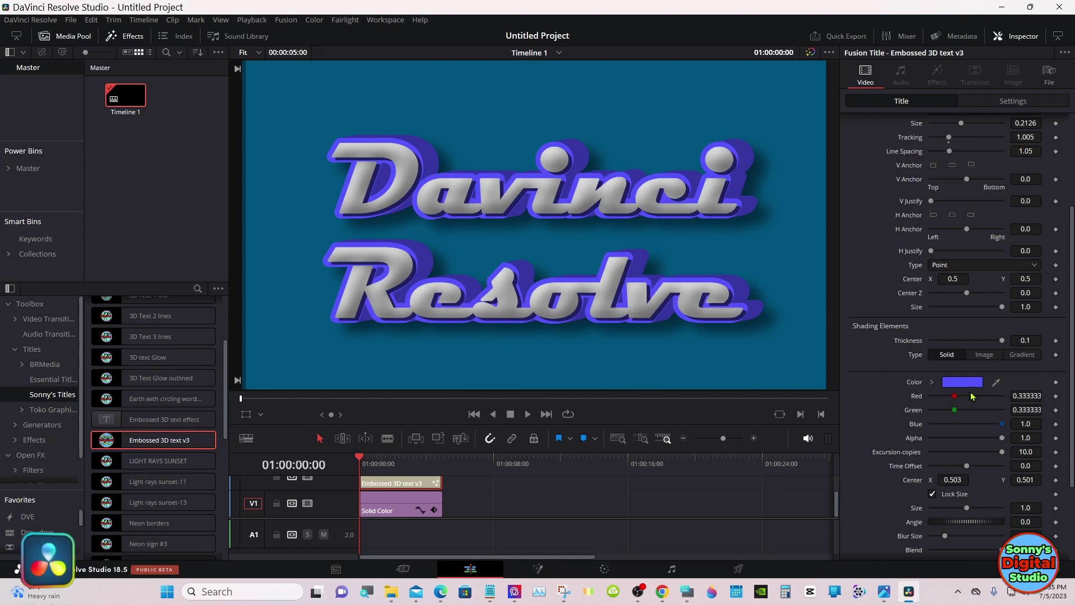
{"action": "left_click_drag", "start_coordinate": [1072, 300], "coordinate": [1067, 373]}
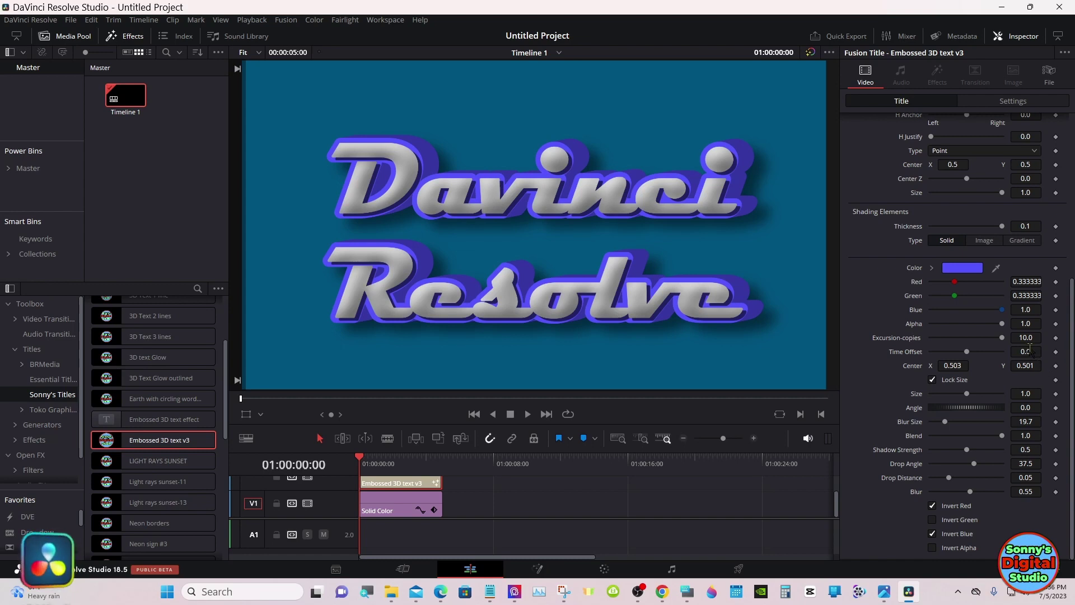
{"action": "left_click_drag", "start_coordinate": [1006, 344], "coordinate": [984, 341]}
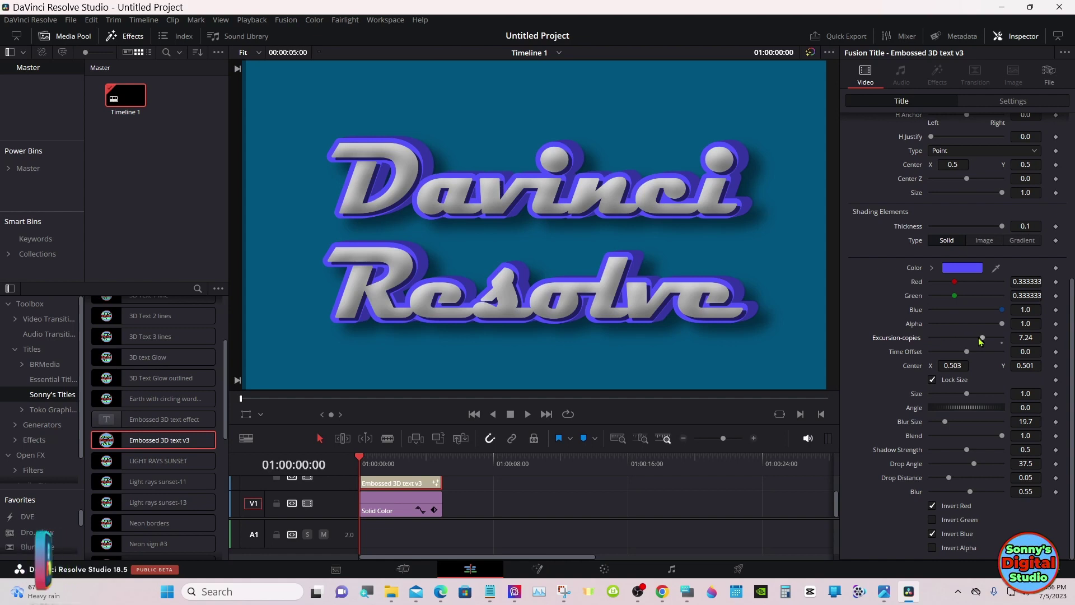
{"action": "left_click_drag", "start_coordinate": [982, 341], "coordinate": [1026, 338]}
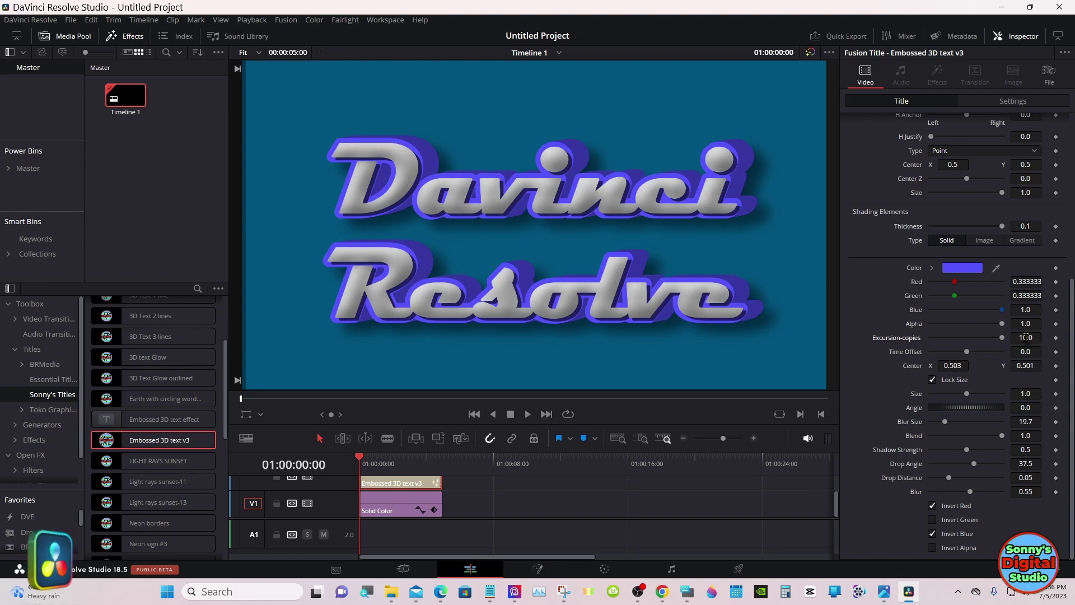
{"action": "left_click_drag", "start_coordinate": [1002, 337], "coordinate": [941, 339]}
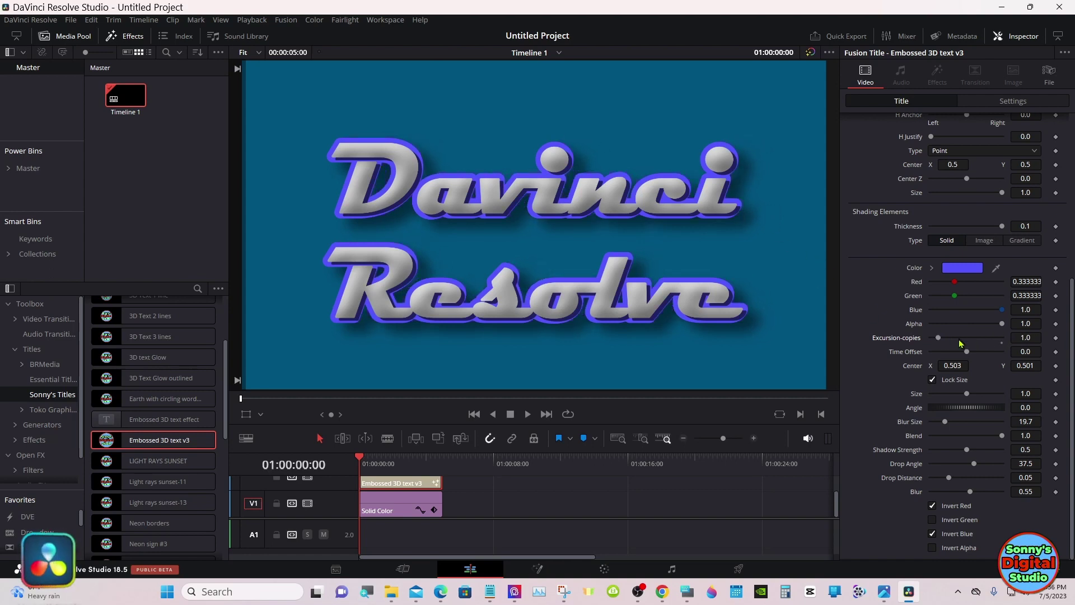
{"action": "left_click_drag", "start_coordinate": [939, 338], "coordinate": [971, 361]}
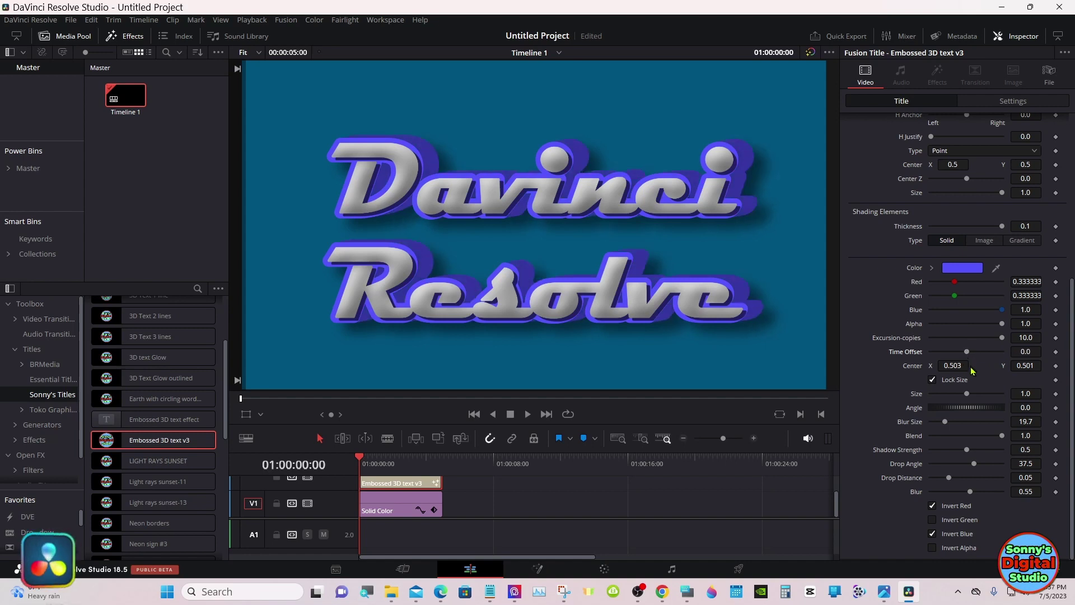
Reset the shading Center, then offset it to X 0.503 and Y 0.502
{"action": "left_click_drag", "start_coordinate": [953, 366], "coordinate": [956, 369]}
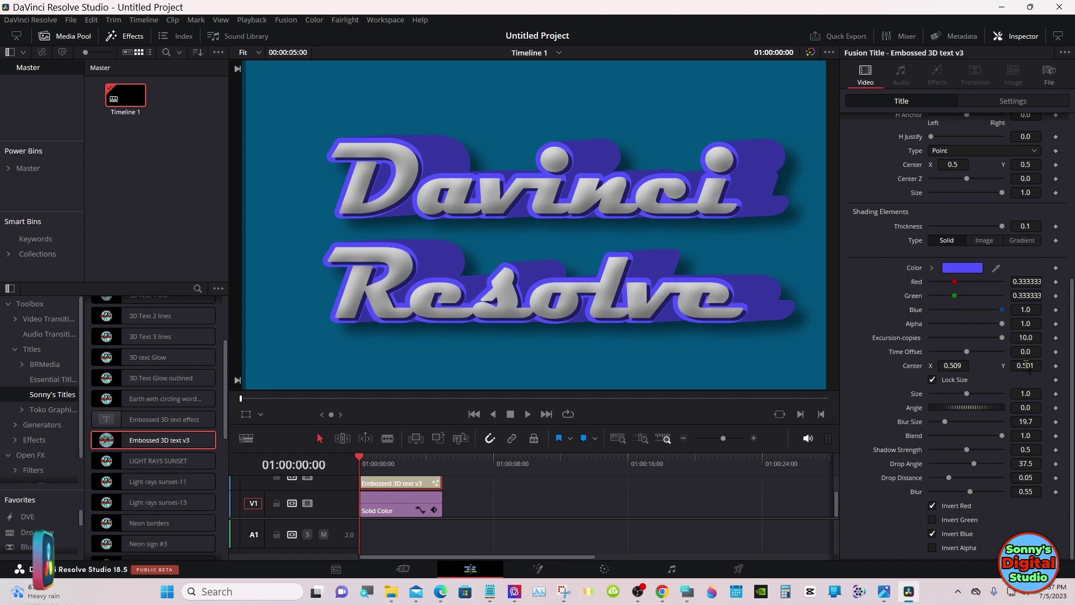
{"action": "left_click_drag", "start_coordinate": [1027, 367], "coordinate": [1029, 368]}
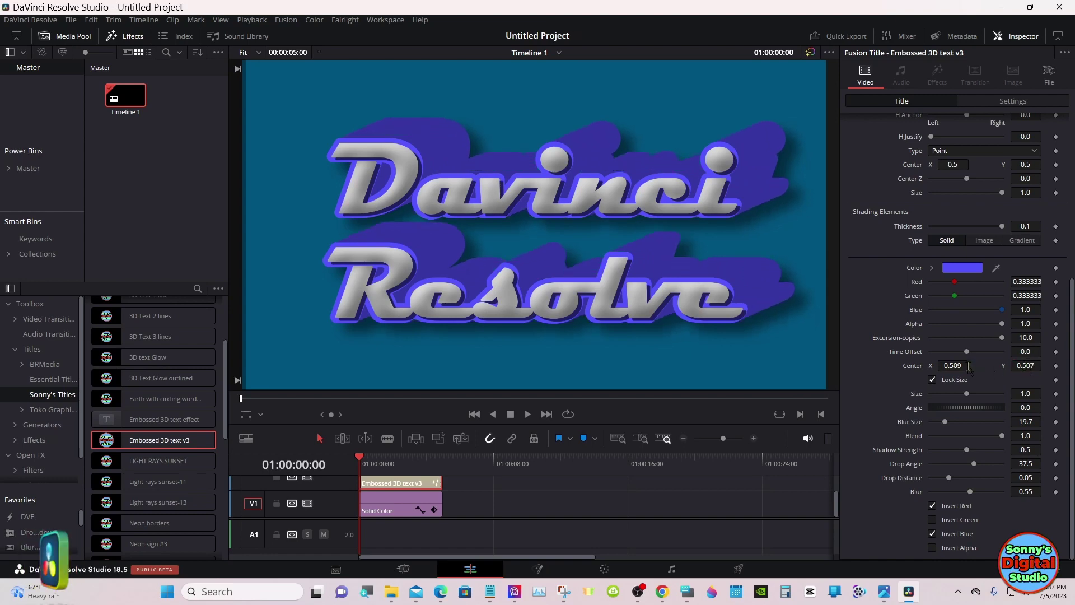
{"action": "mouse_move", "coordinate": [954, 366]}
{"action": "left_mouse_down"}
{"action": "mouse_move", "coordinate": [969, 367]}
{"action": "mouse_move", "coordinate": [960, 370]}
{"action": "left_mouse_up"}
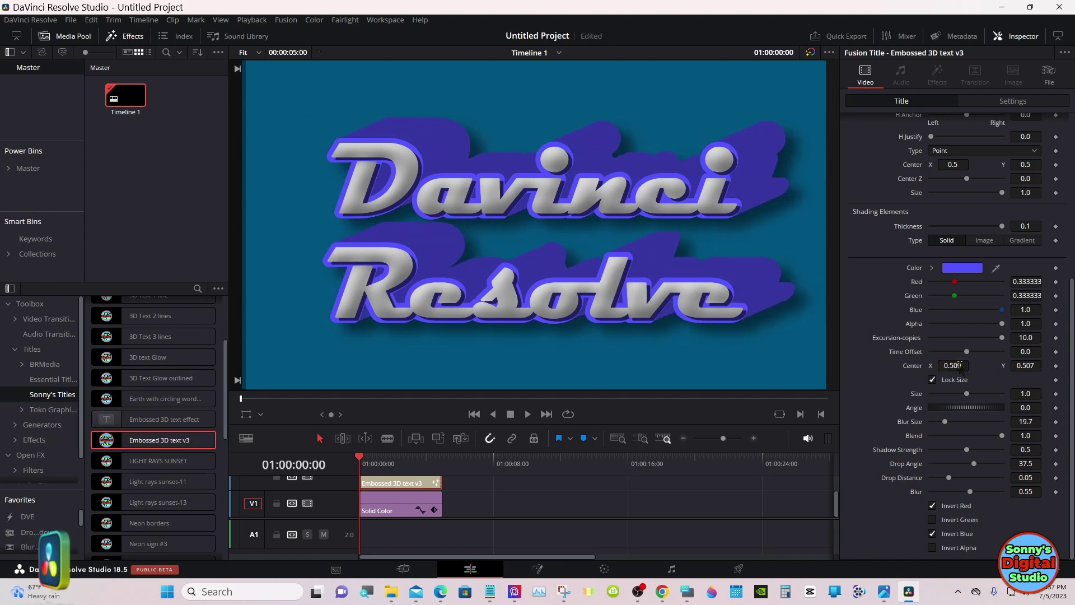
{"action": "double_click", "coordinate": [920, 368]}
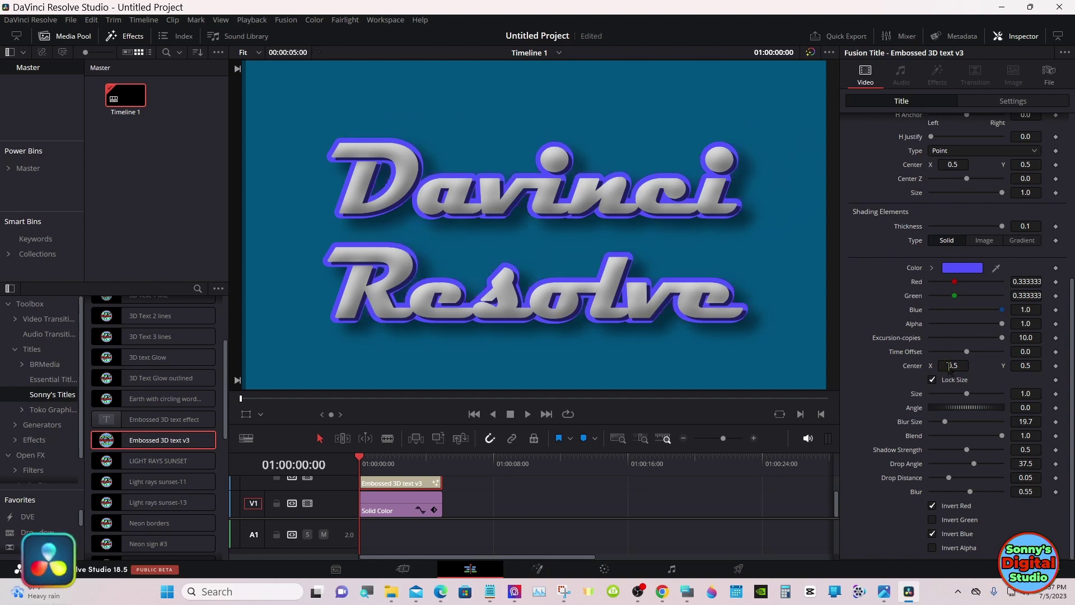
{"action": "left_click_drag", "start_coordinate": [949, 368], "coordinate": [952, 369]}
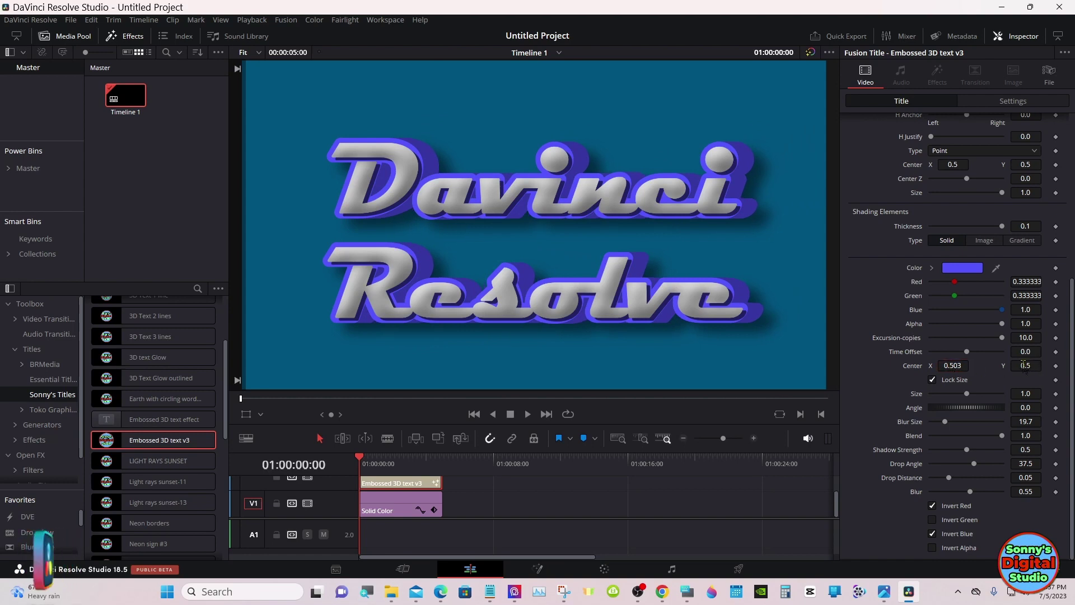
{"action": "left_click_drag", "start_coordinate": [1024, 367], "coordinate": [1025, 369]}
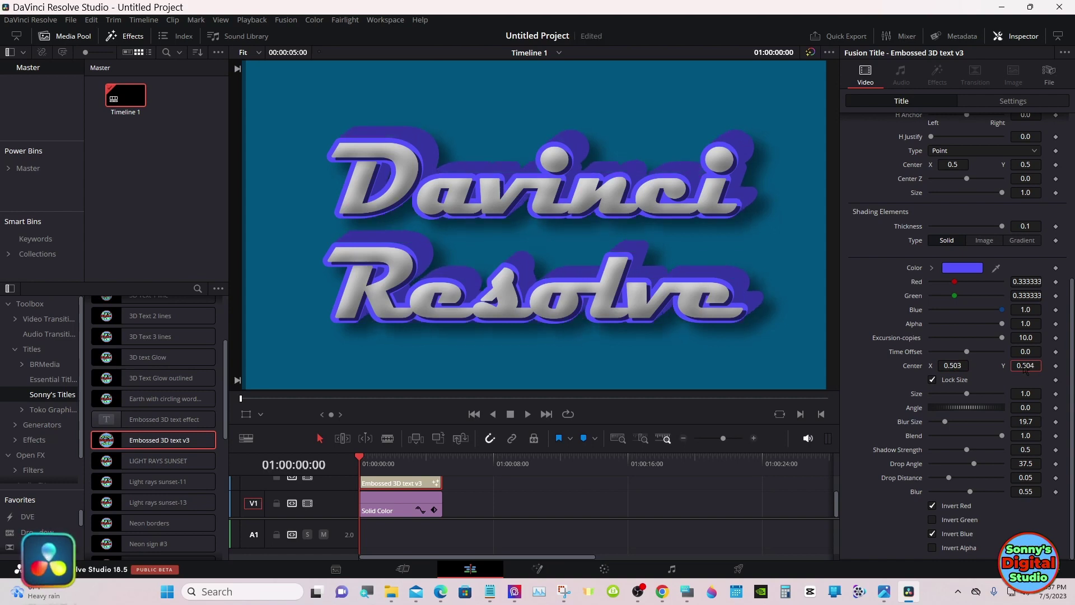
{"action": "left_click_drag", "start_coordinate": [1025, 369], "coordinate": [1024, 370]}
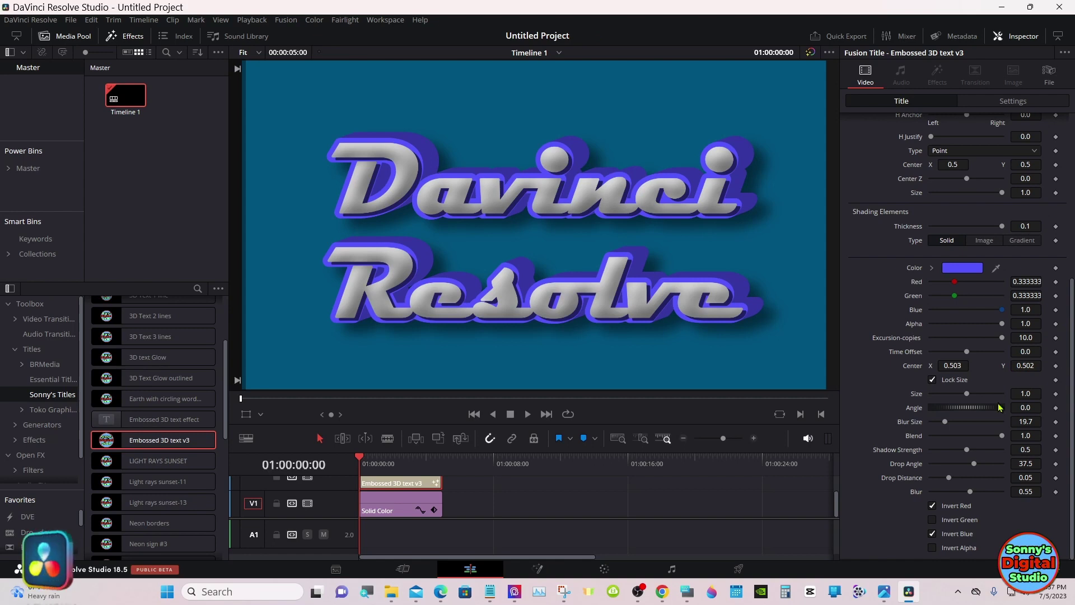
Keyframe the shading Angle at the clip start and near zero at the clip end
{"action": "left_click_drag", "start_coordinate": [970, 413], "coordinate": [992, 404]}
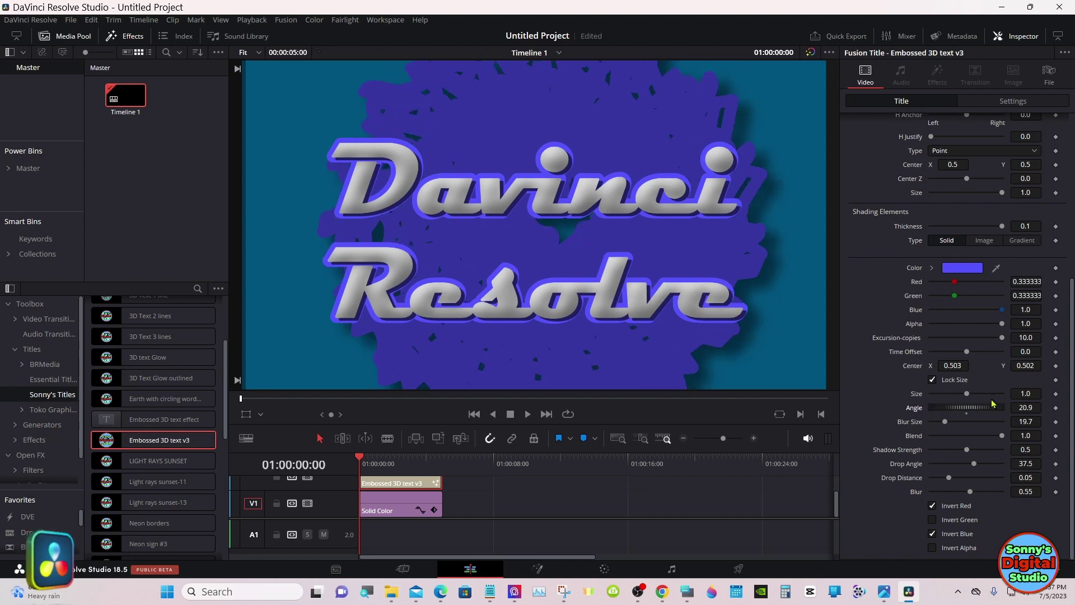
{"action": "left_click", "coordinate": [1055, 409]}
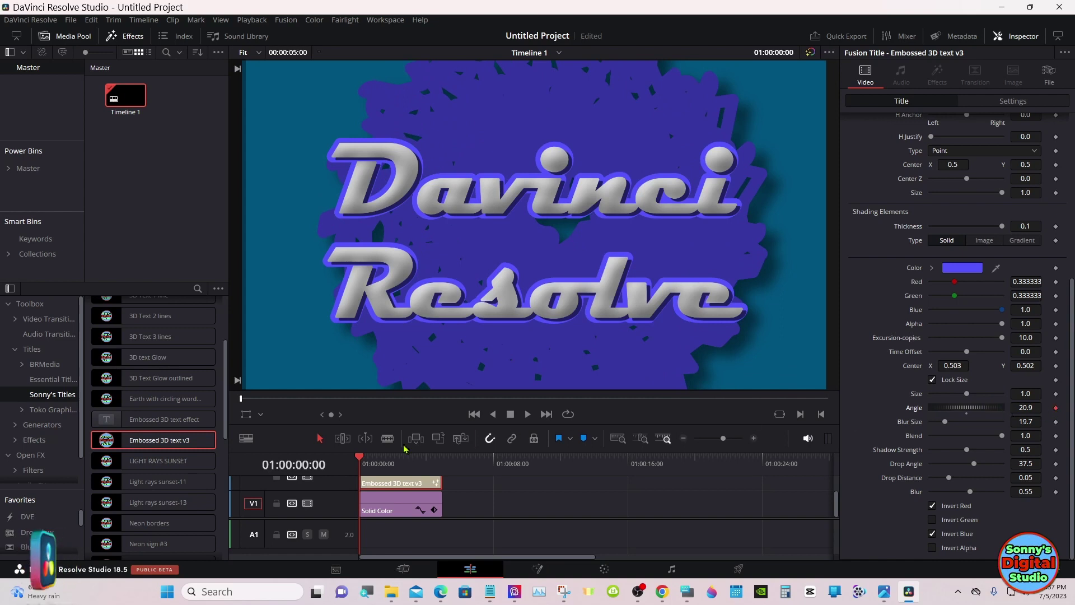
{"action": "left_click_drag", "start_coordinate": [380, 463], "coordinate": [434, 463]}
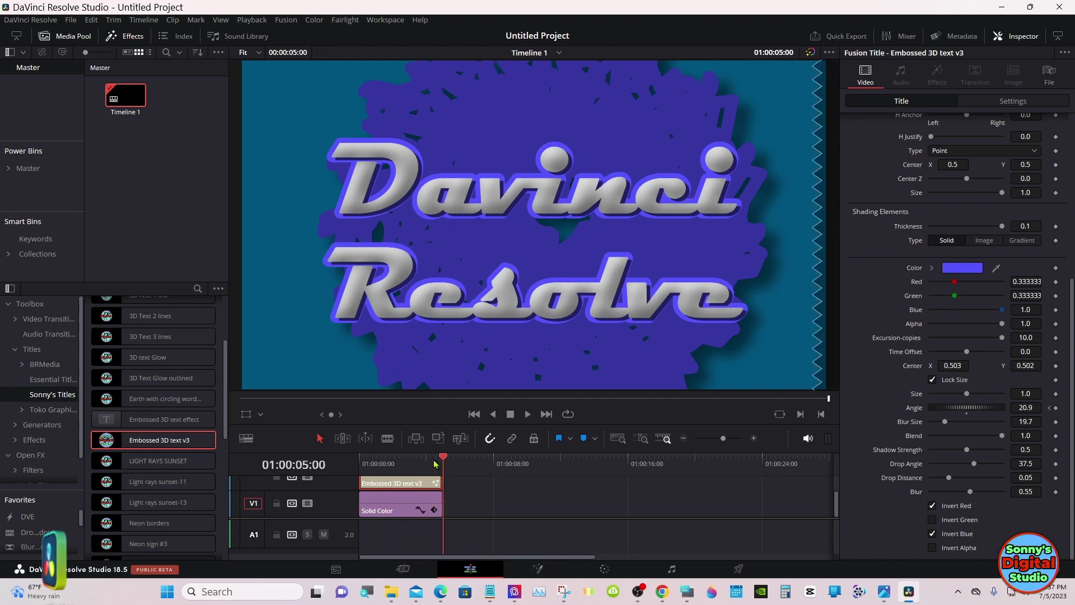
{"action": "left_click", "coordinate": [967, 416]}
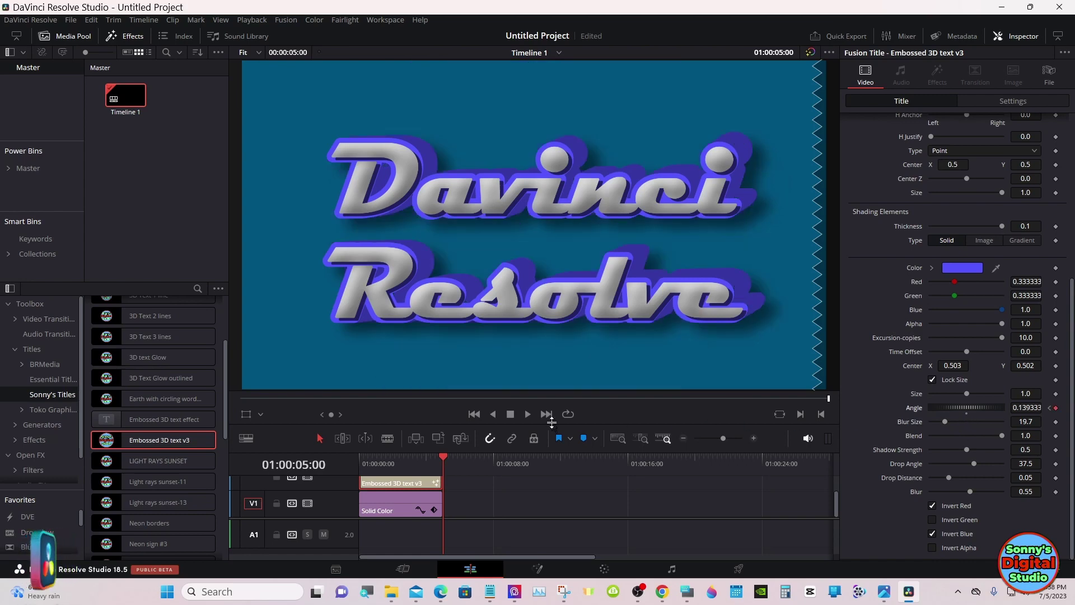
Play back the title and reset the shading Angle to 0 to remove the purple blob
{"action": "left_click", "coordinate": [359, 464]}
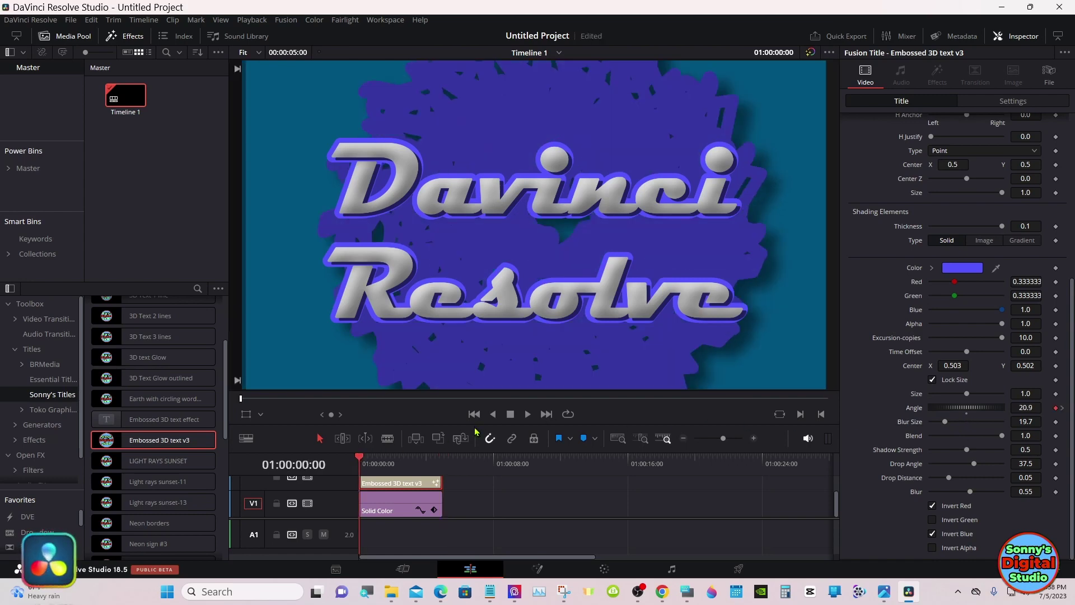
{"action": "left_click", "coordinate": [527, 417]}
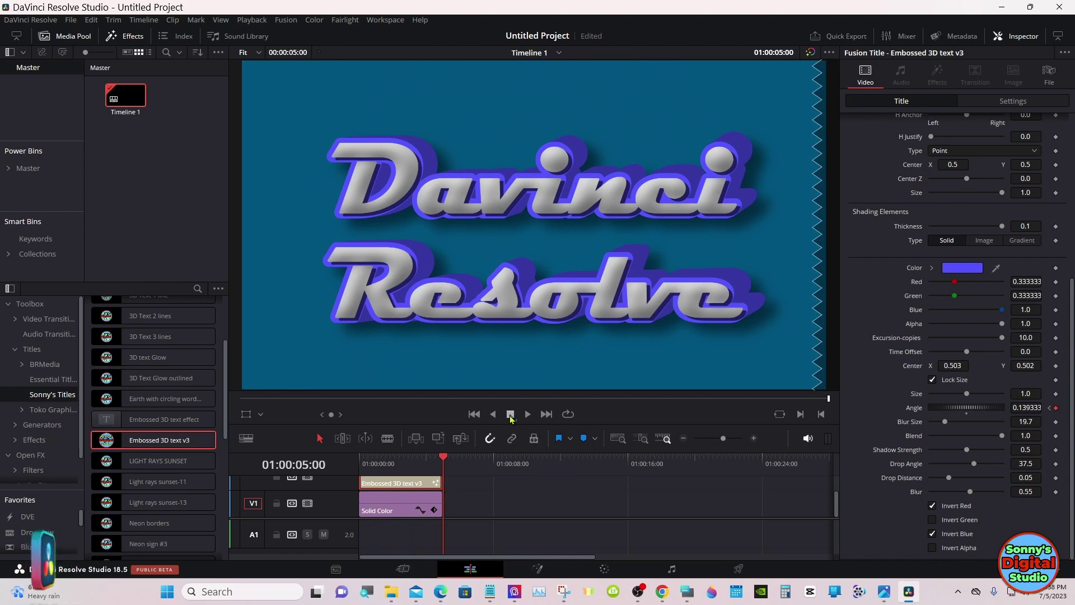
{"action": "left_click_drag", "start_coordinate": [437, 458], "coordinate": [374, 462]}
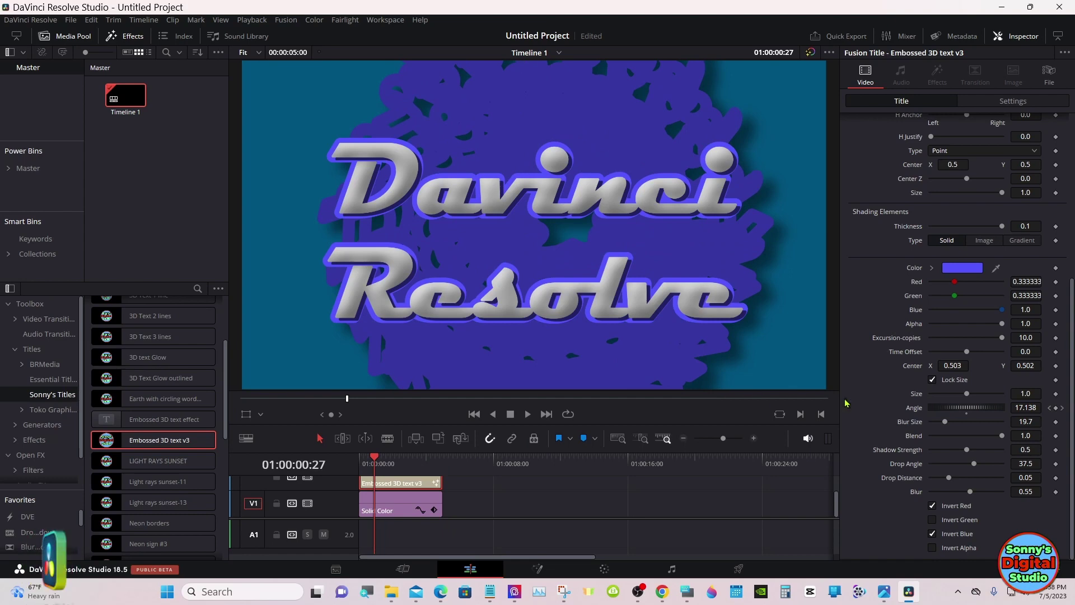
{"action": "double_click", "coordinate": [913, 408]}
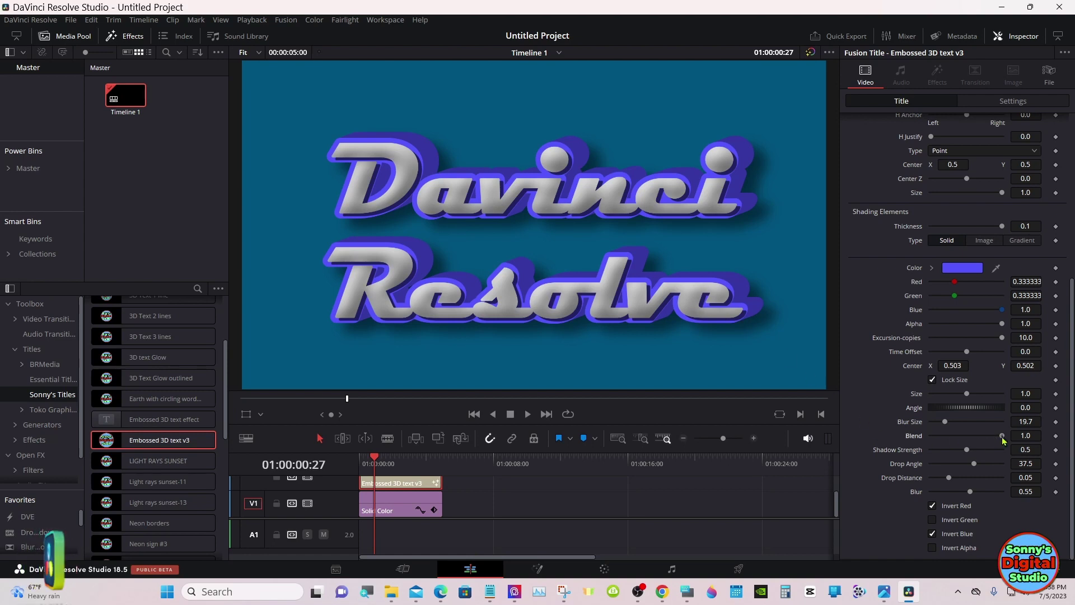
{"action": "left_click_drag", "start_coordinate": [1002, 437], "coordinate": [948, 443]}
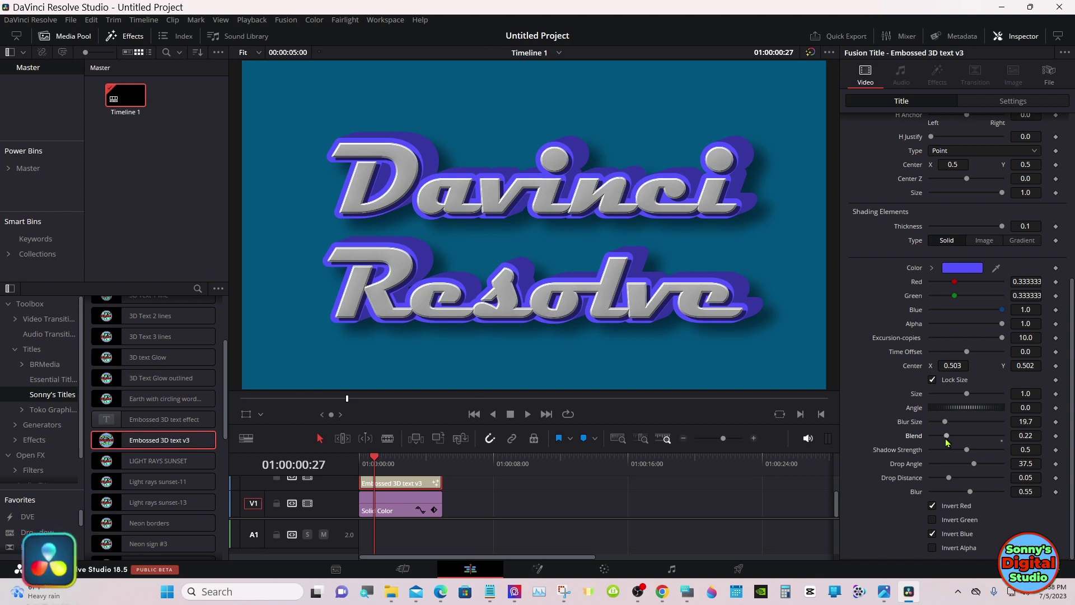
{"action": "left_click_drag", "start_coordinate": [946, 440], "coordinate": [1005, 439]}
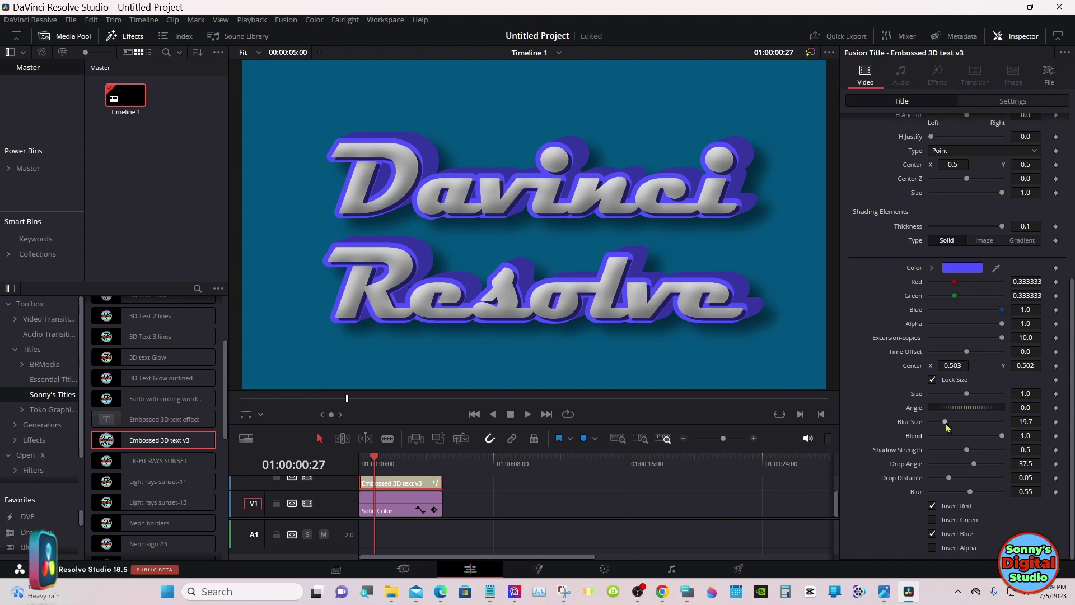
{"action": "left_click_drag", "start_coordinate": [946, 425], "coordinate": [1006, 421]}
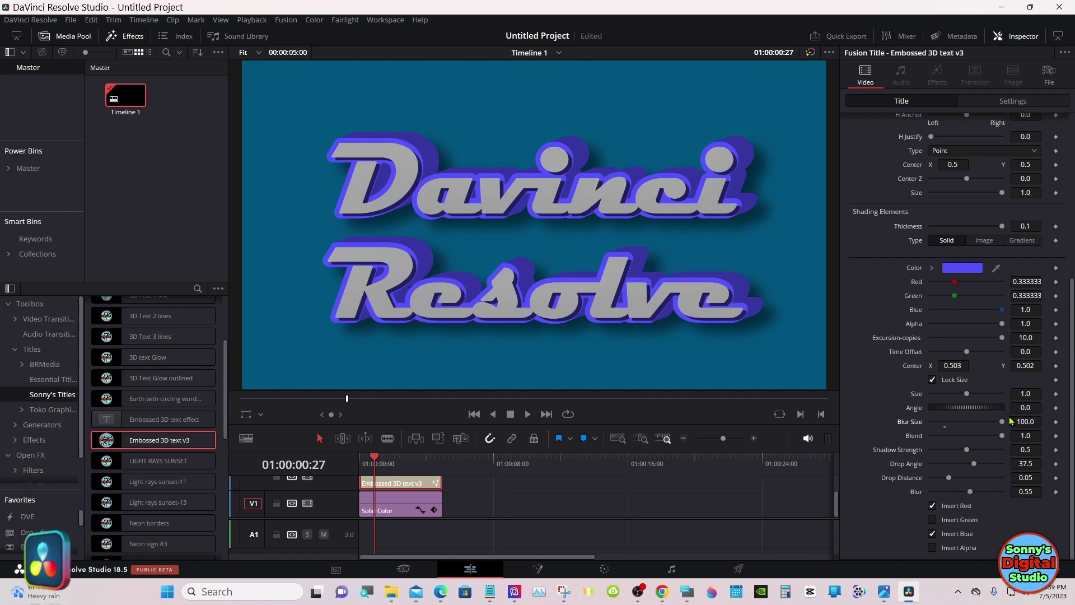
{"action": "mouse_move", "coordinate": [1012, 421]}
{"action": "left_mouse_down"}
{"action": "mouse_move", "coordinate": [949, 424]}
{"action": "mouse_move", "coordinate": [934, 421]}
{"action": "mouse_move", "coordinate": [939, 413]}
{"action": "left_mouse_up"}
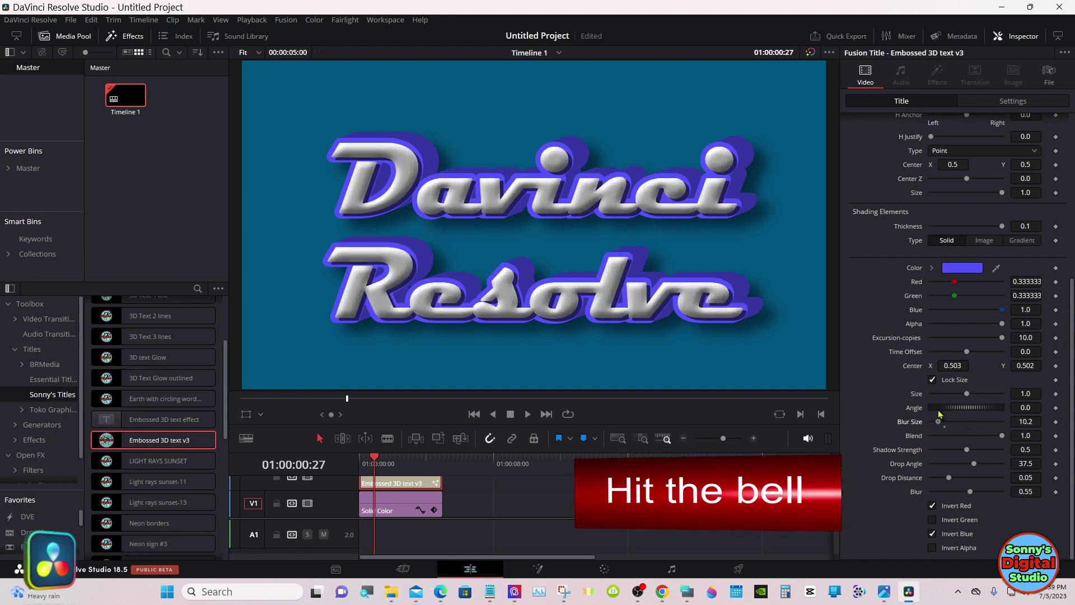
{"action": "left_click_drag", "start_coordinate": [939, 413], "coordinate": [947, 433]}
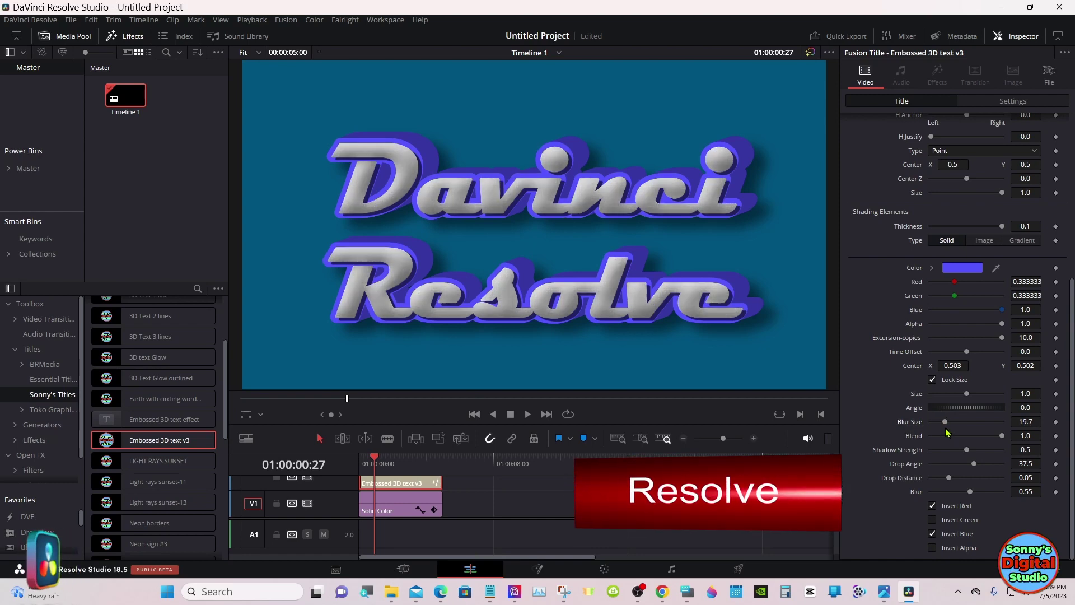
Recolour the title's extruded outline to orange #ff5500
{"action": "left_click", "coordinate": [955, 268]}
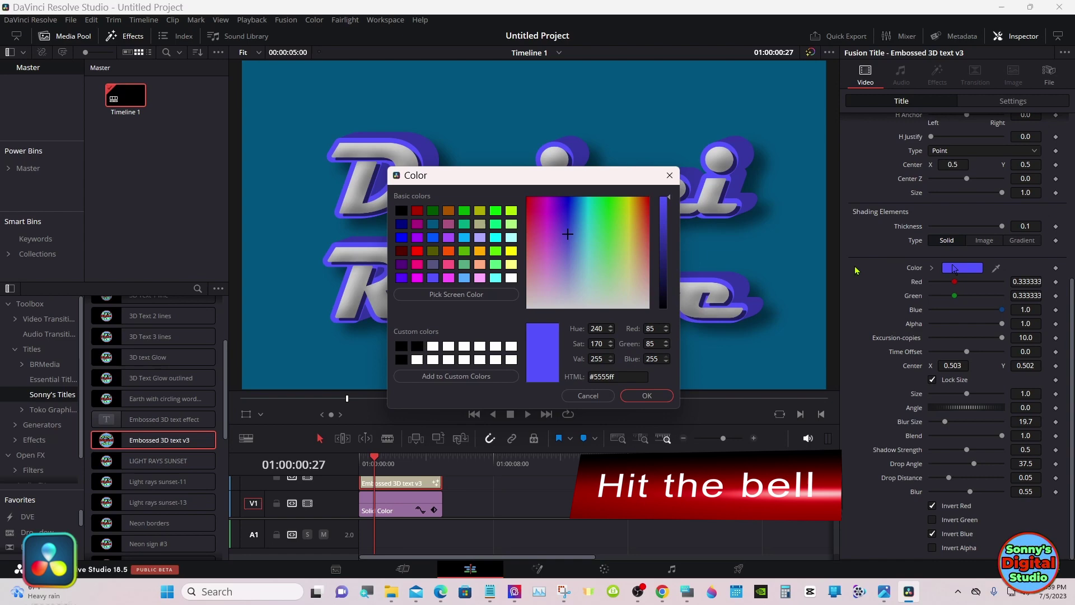
{"action": "left_click", "coordinate": [448, 251]}
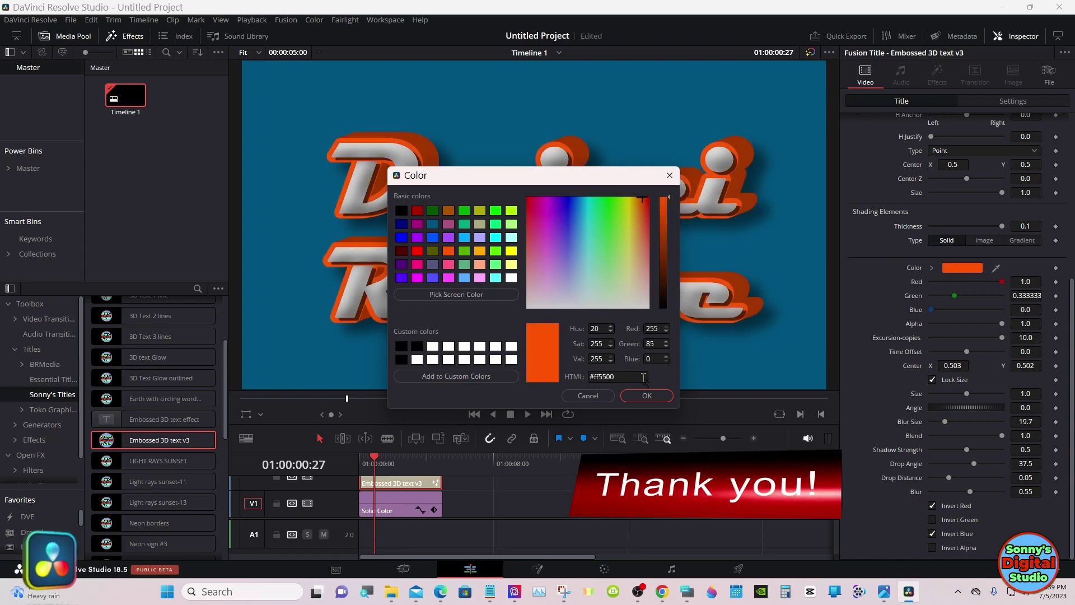
{"action": "left_click", "coordinate": [647, 395]}
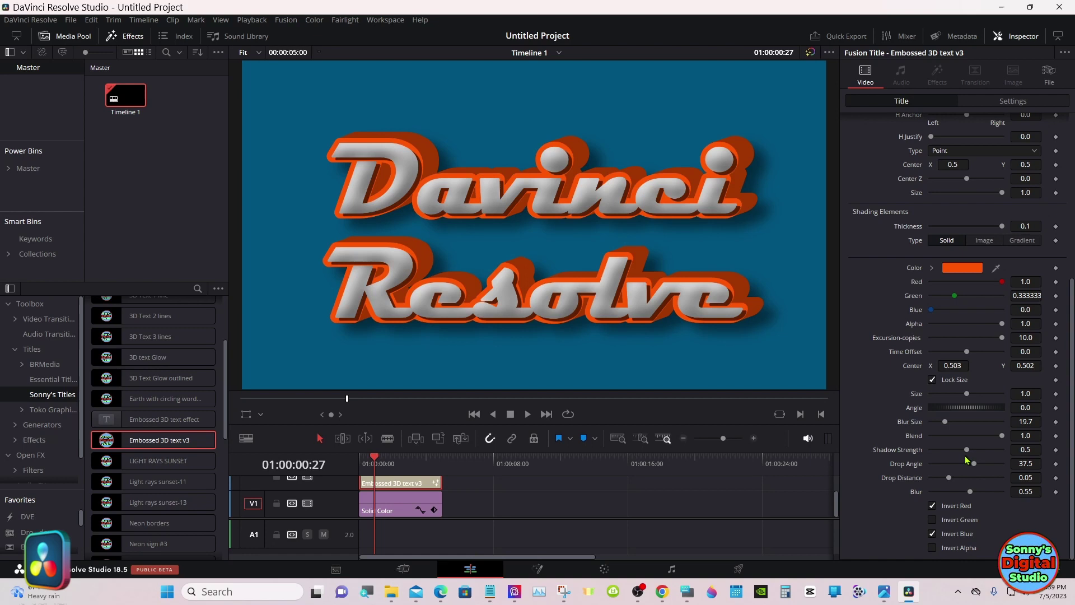
Set Drop Distance to 0.0268, keep Shadow Strength at 0.5, and lower Blur to 0.425
{"action": "mouse_move", "coordinate": [949, 478]}
{"action": "left_mouse_down"}
{"action": "mouse_move", "coordinate": [938, 481]}
{"action": "mouse_move", "coordinate": [961, 493]}
{"action": "mouse_move", "coordinate": [949, 494]}
{"action": "left_mouse_up"}
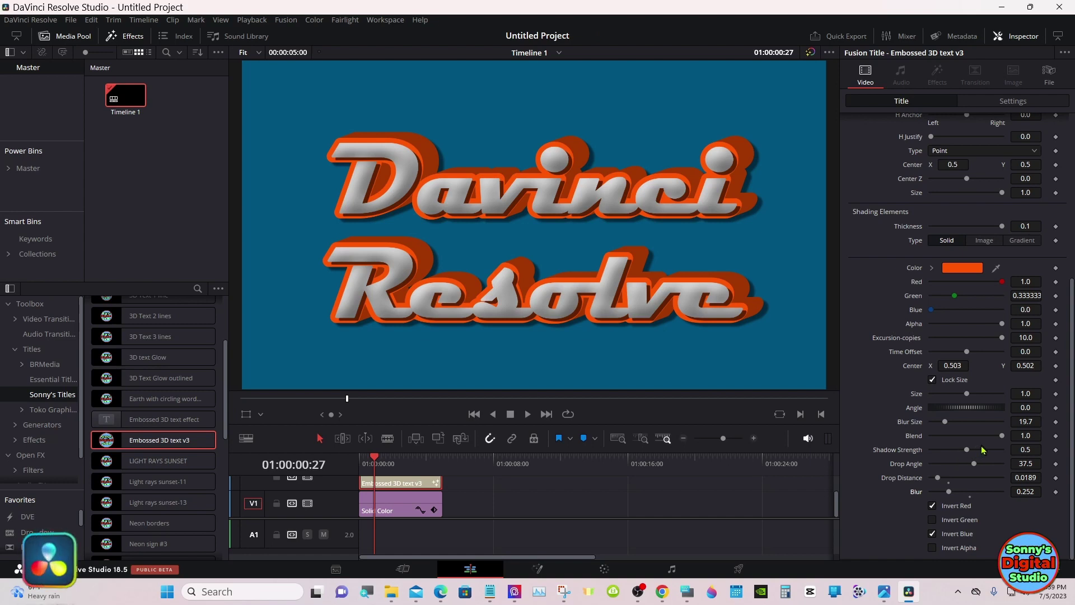
{"action": "left_click_drag", "start_coordinate": [967, 450], "coordinate": [938, 450]}
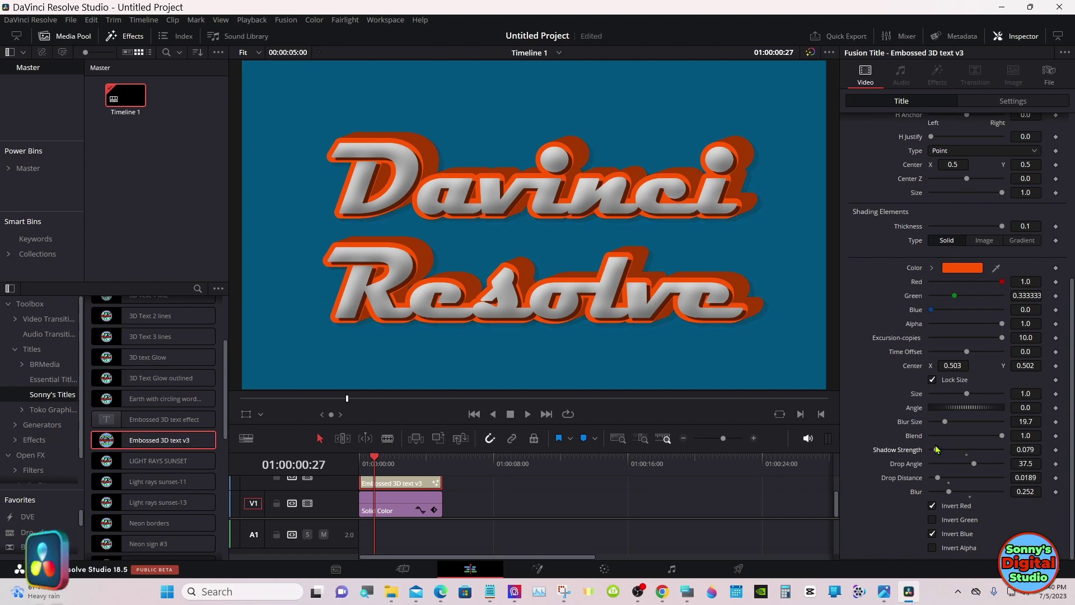
{"action": "left_click", "coordinate": [966, 454]}
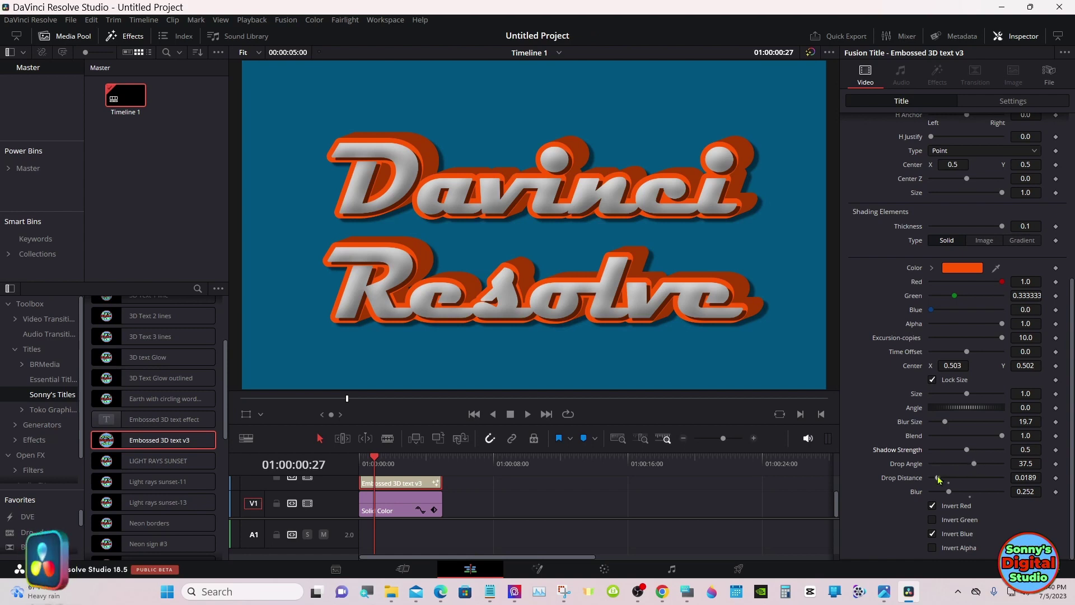
{"action": "left_click_drag", "start_coordinate": [938, 478], "coordinate": [942, 480]}
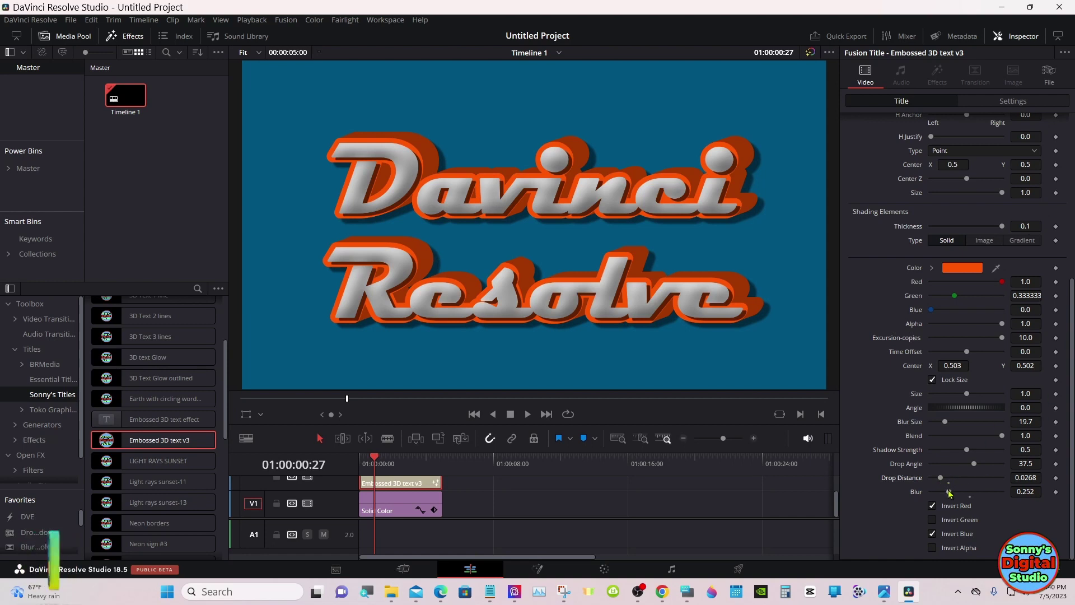
{"action": "left_click_drag", "start_coordinate": [948, 494], "coordinate": [962, 497]}
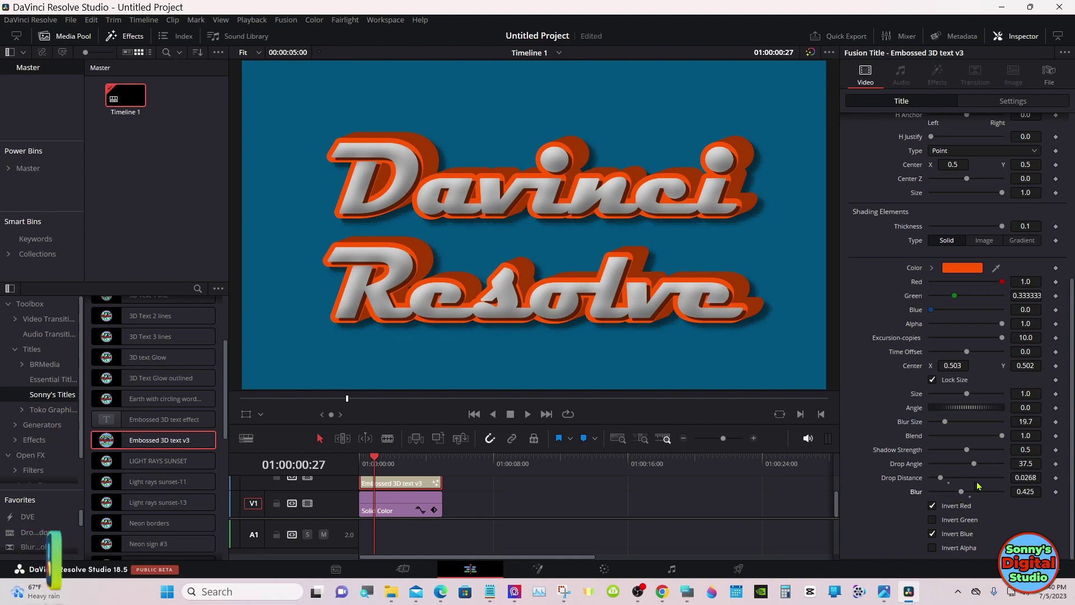
{"action": "left_click", "coordinate": [932, 548]}
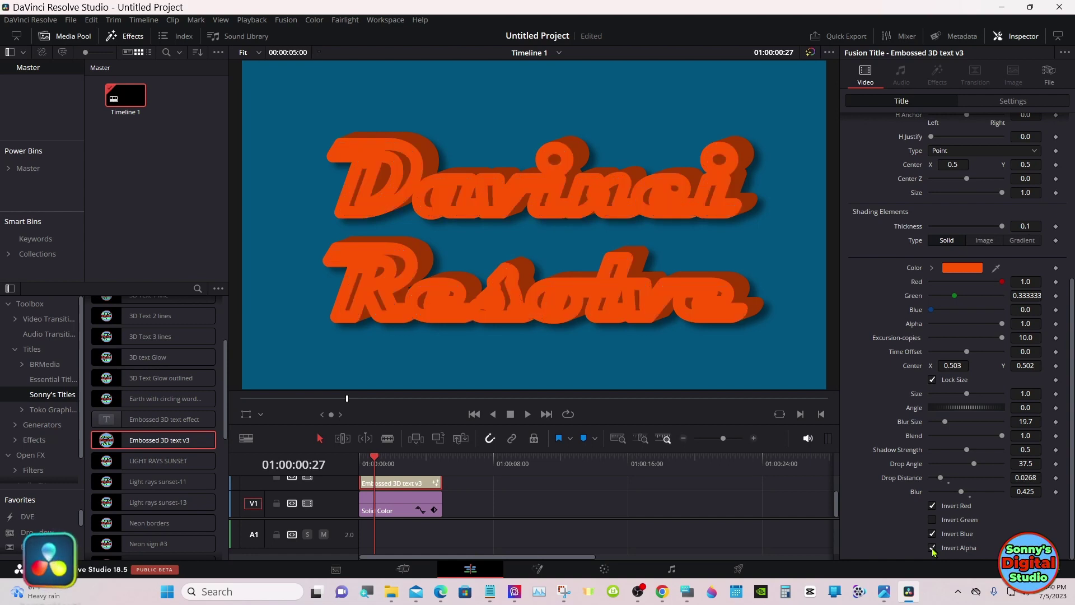
{"action": "left_click", "coordinate": [932, 548]}
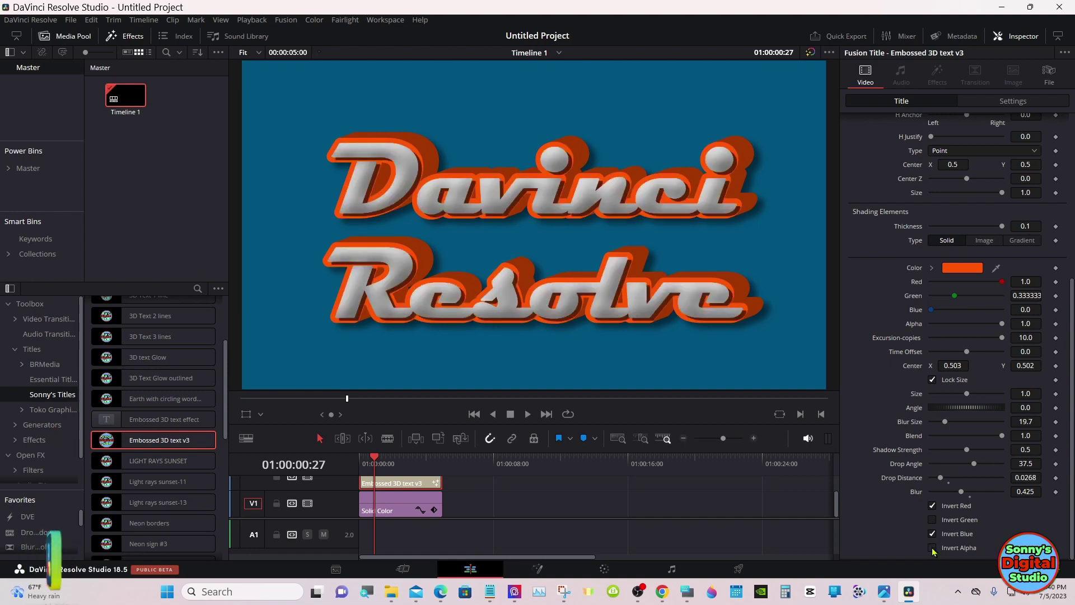
{"action": "left_click", "coordinate": [933, 510]}
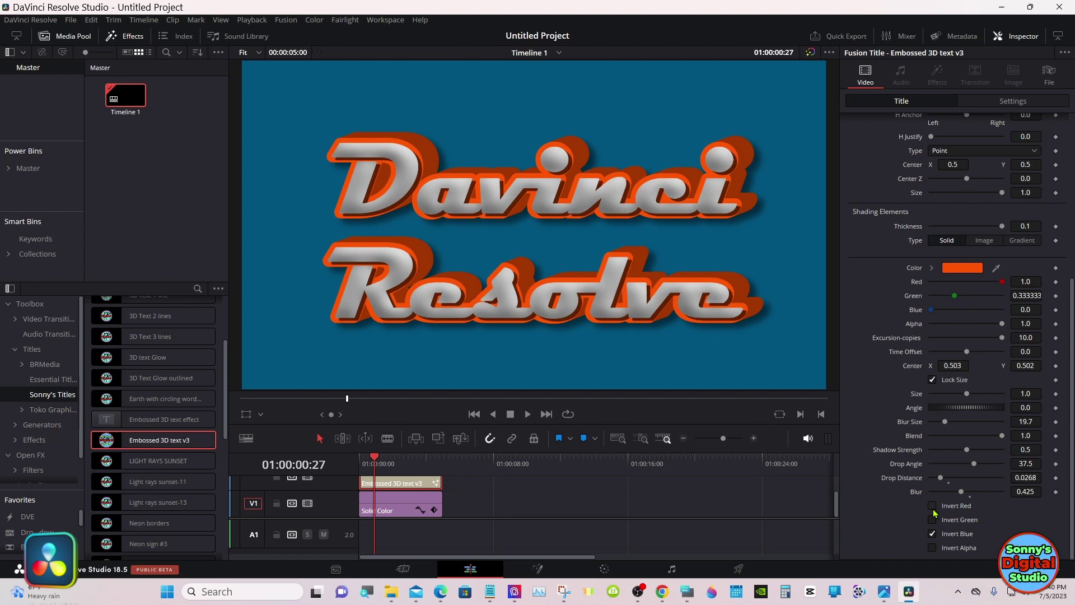
{"action": "left_click", "coordinate": [933, 508]}
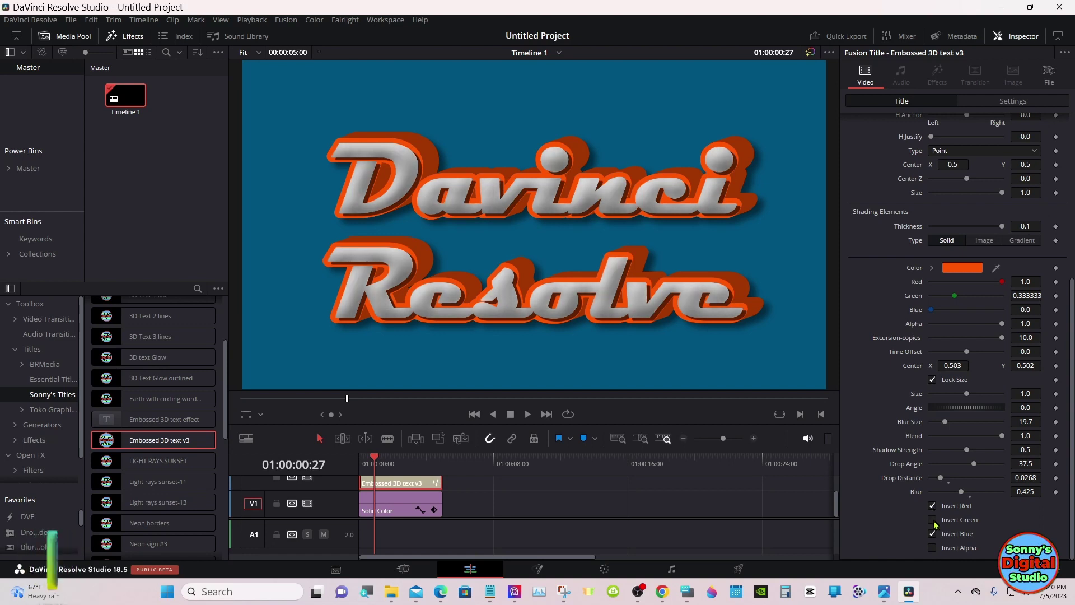
{"action": "left_click", "coordinate": [932, 522]}
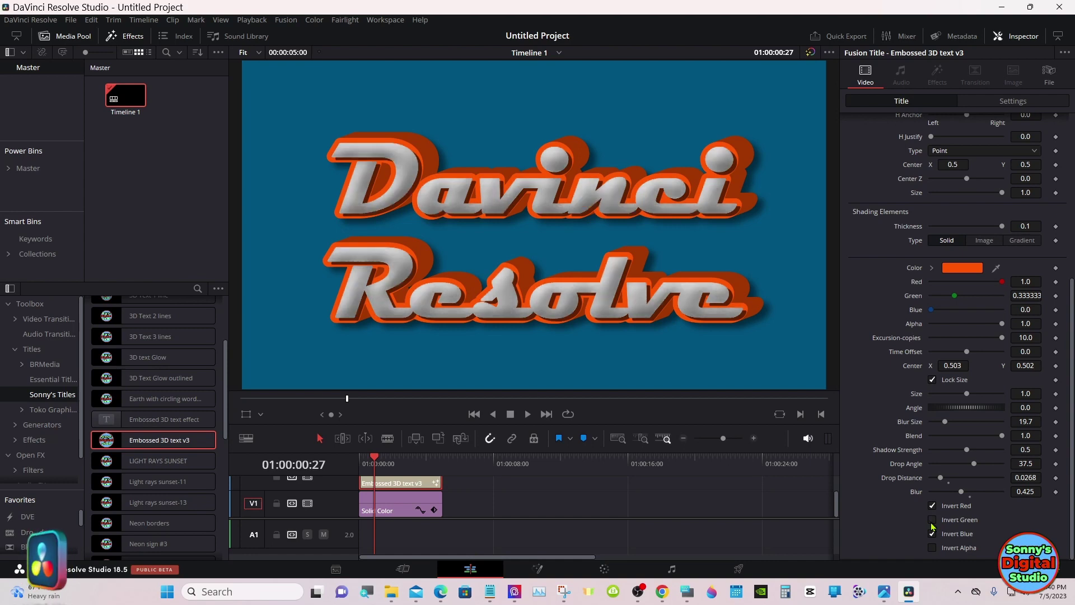
{"action": "left_click", "coordinate": [932, 522]}
{"action": "left_click", "coordinate": [932, 521]}
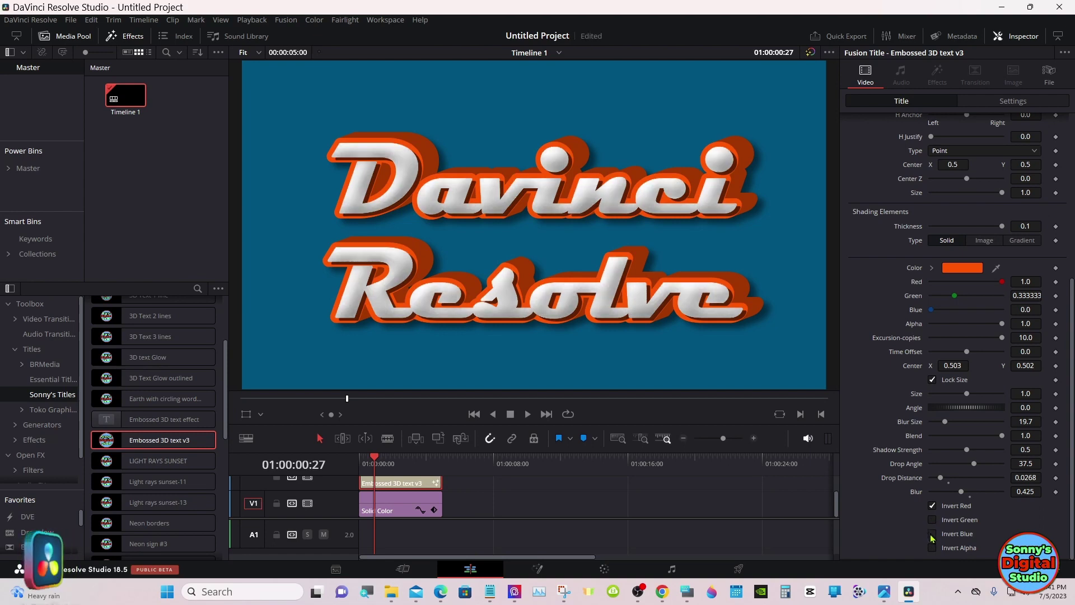
{"action": "left_click", "coordinate": [932, 533]}
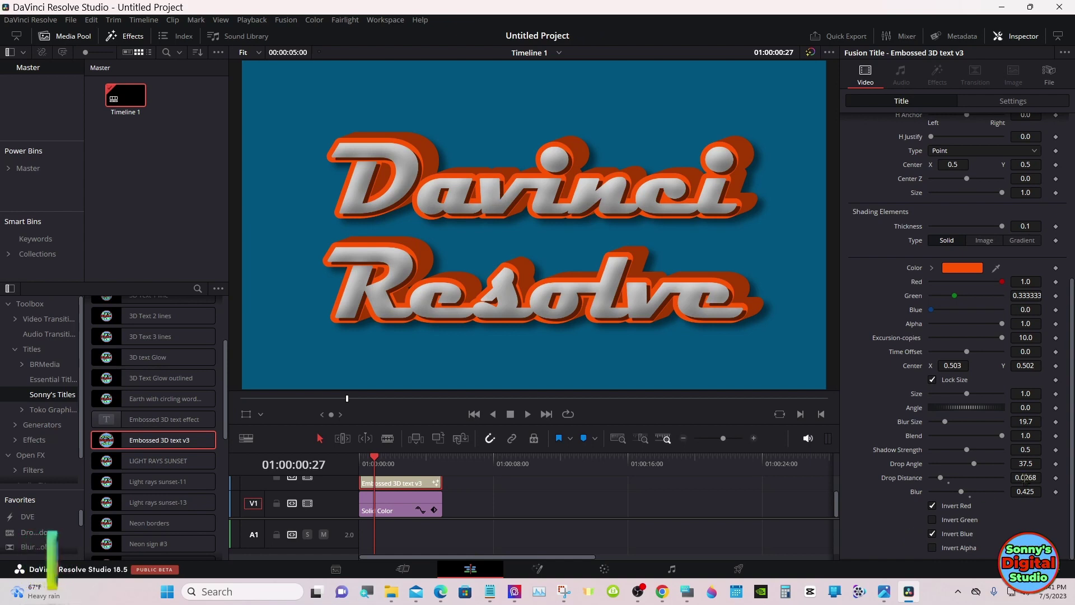
{"action": "left_click_drag", "start_coordinate": [1070, 414], "coordinate": [1072, 261]}
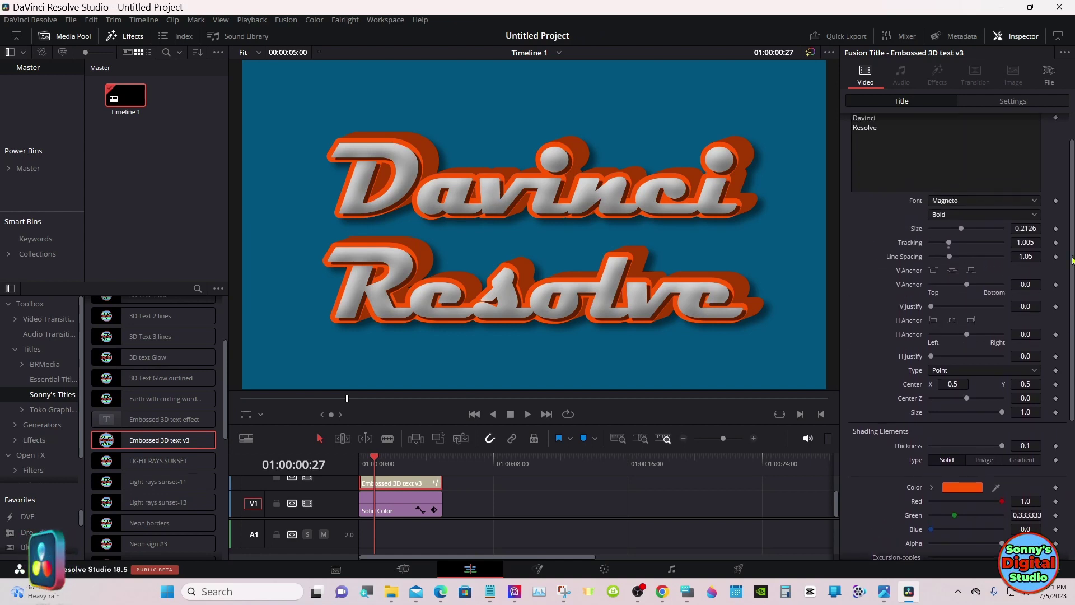